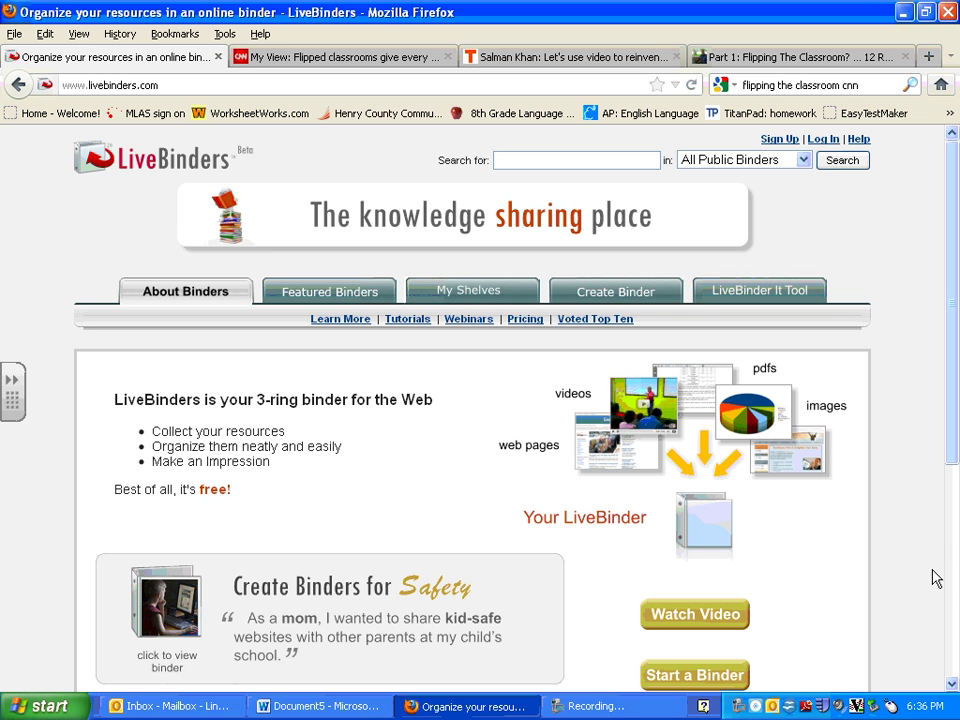
Enter the saved user name and the account password in the login form.
click(823, 140)
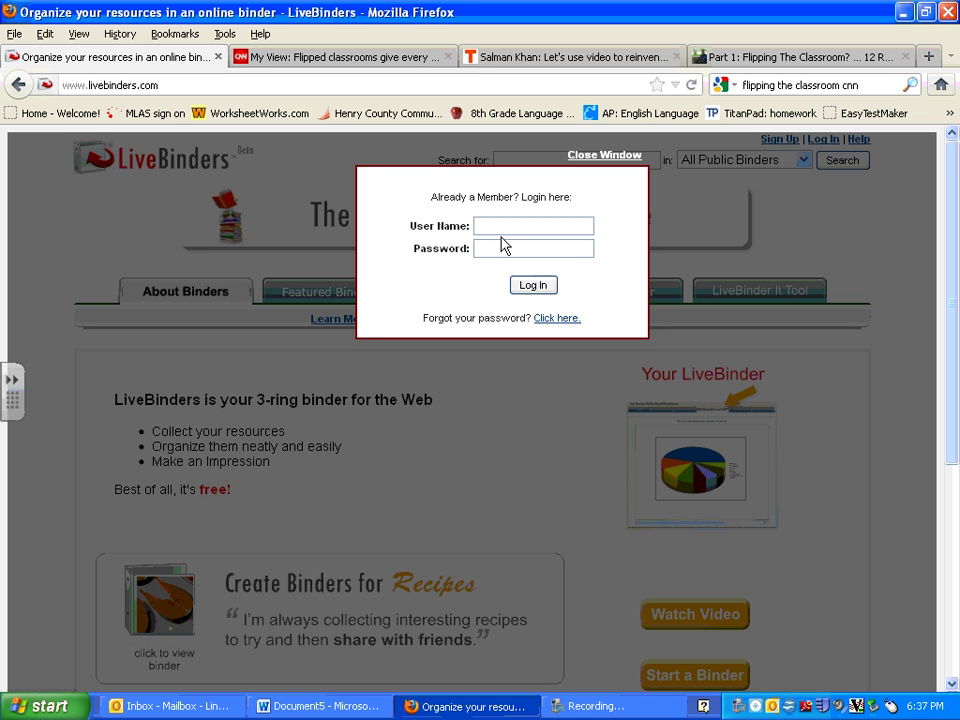
text(s)
click(505, 247)
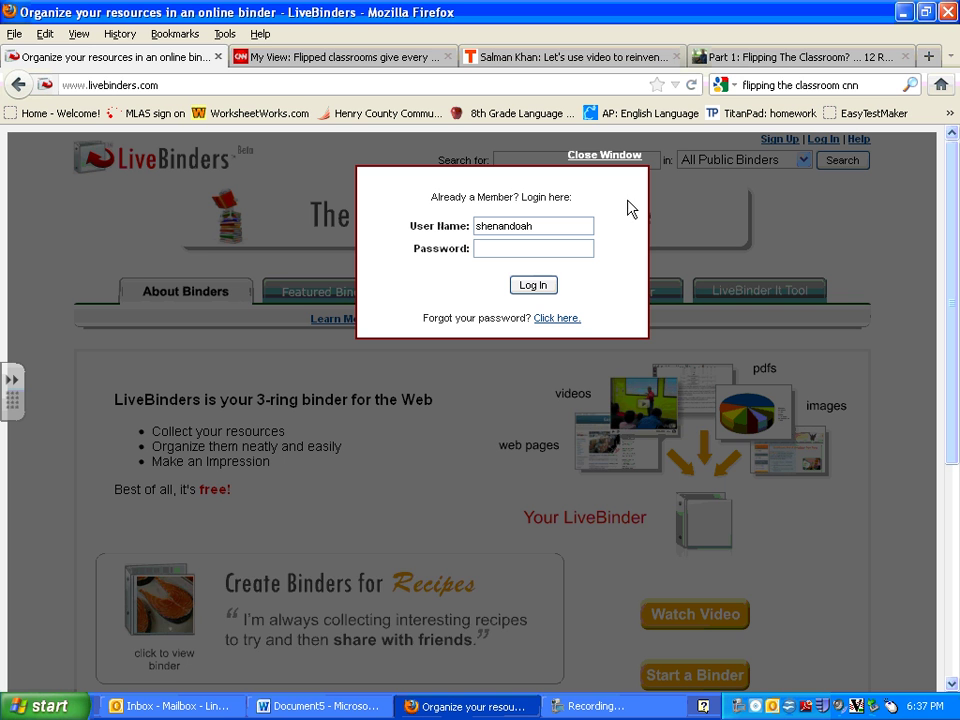
key(Tab)
text(•••••••)
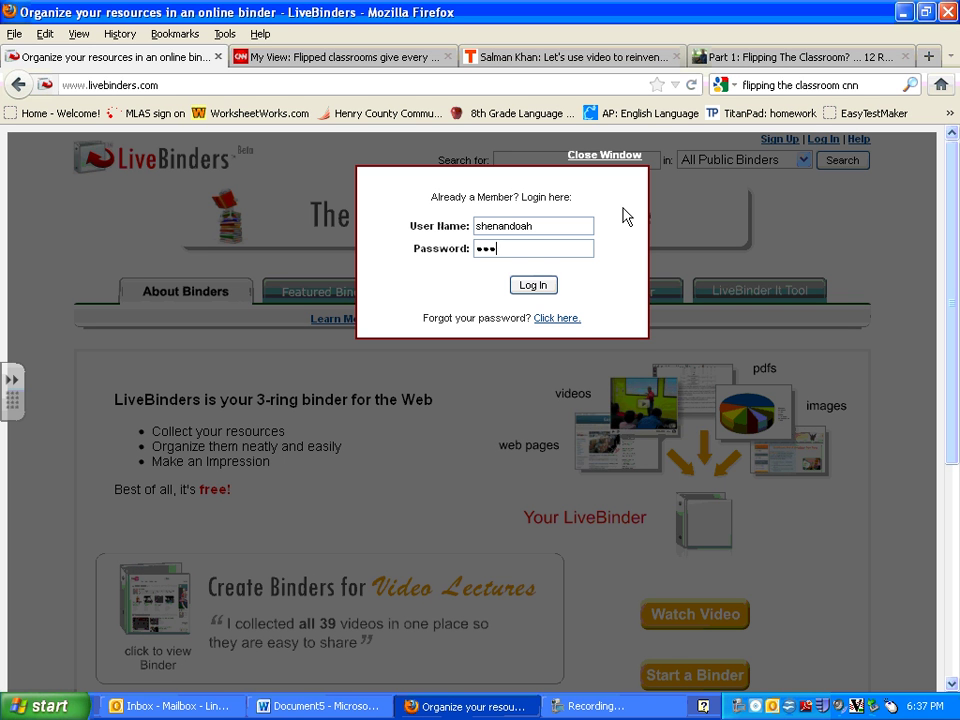
text(•)
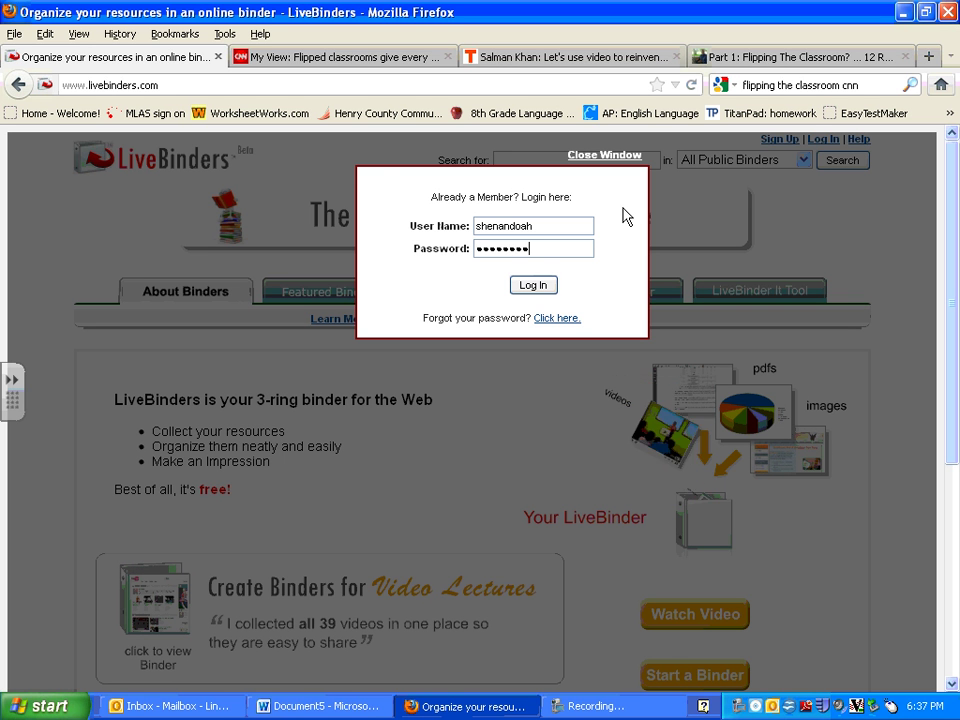
Complete the login, decline saving the password, and start a blank binder.
click(540, 287)
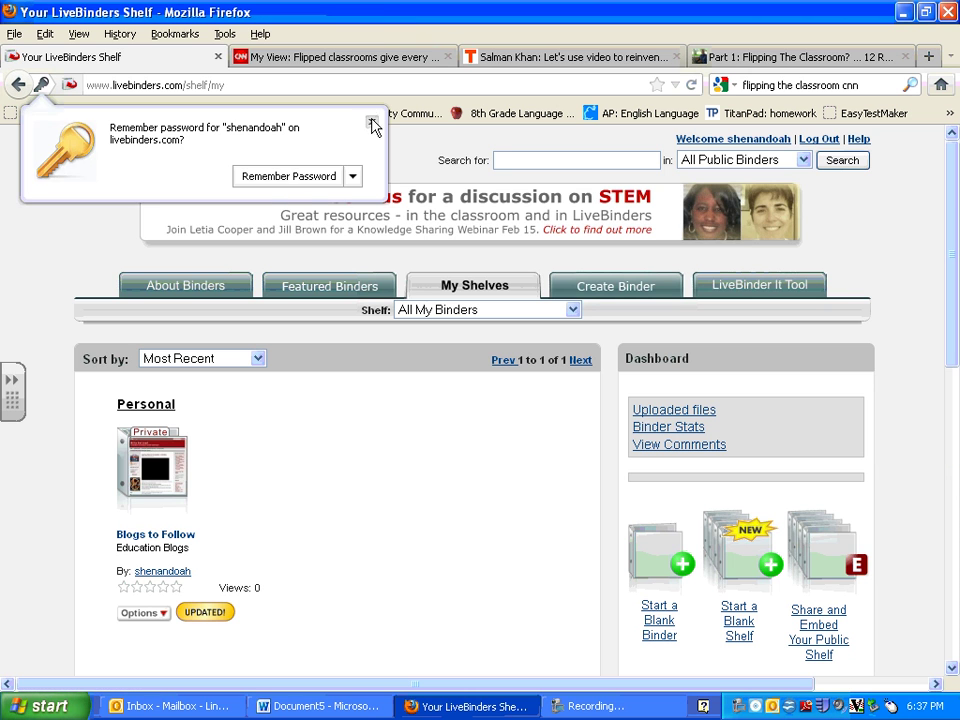
click(371, 124)
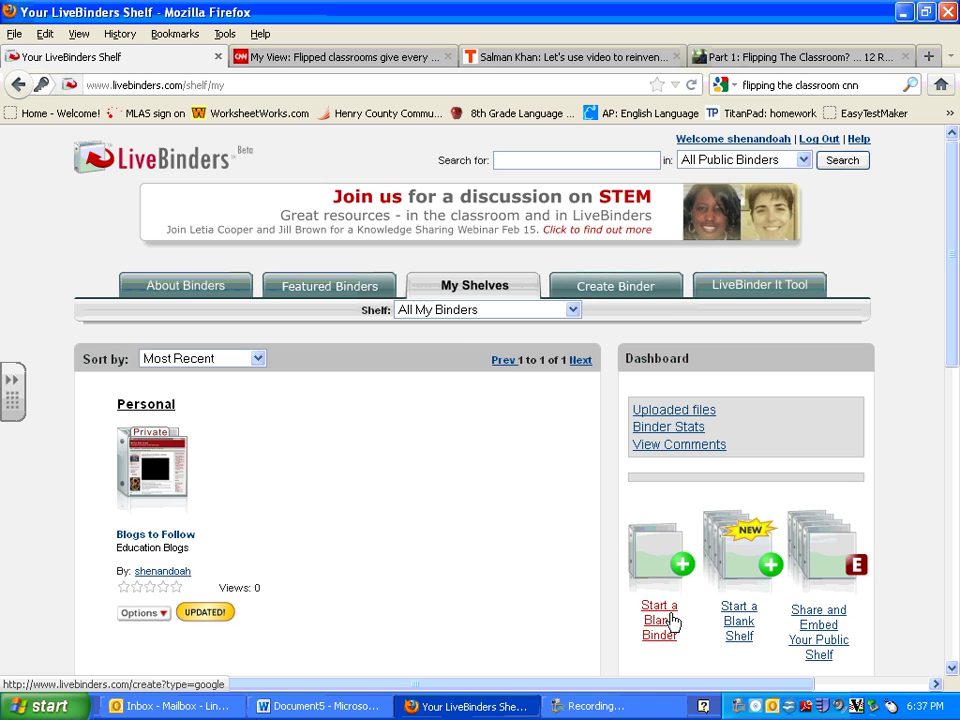
click(670, 613)
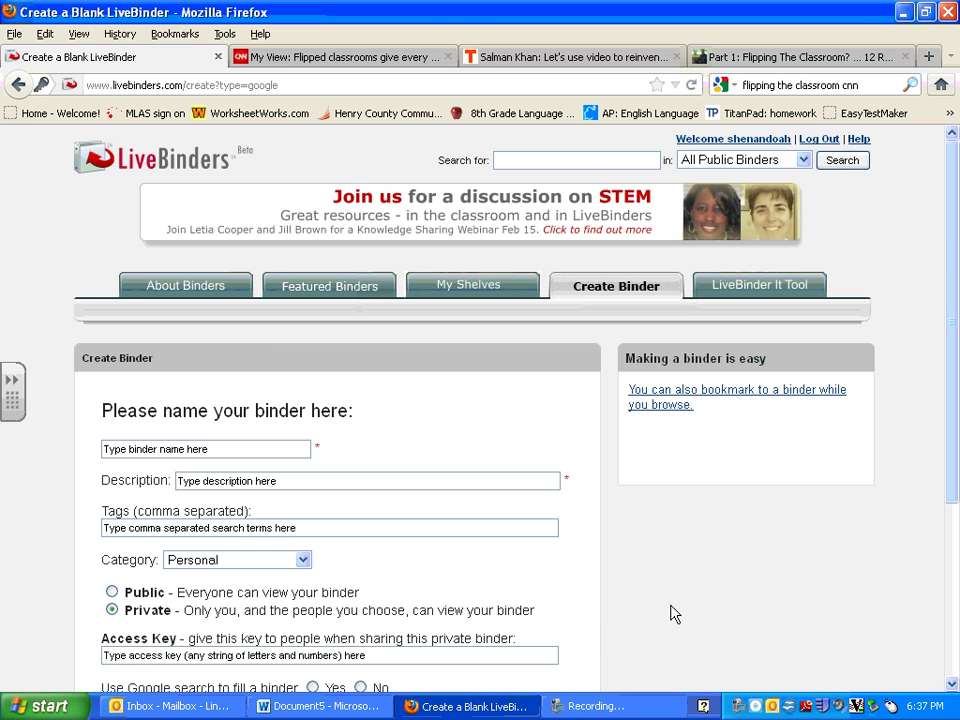
Name the binder 'Learning Project' with description 'Flipped Classroom', keeping it Private.
click(277, 449)
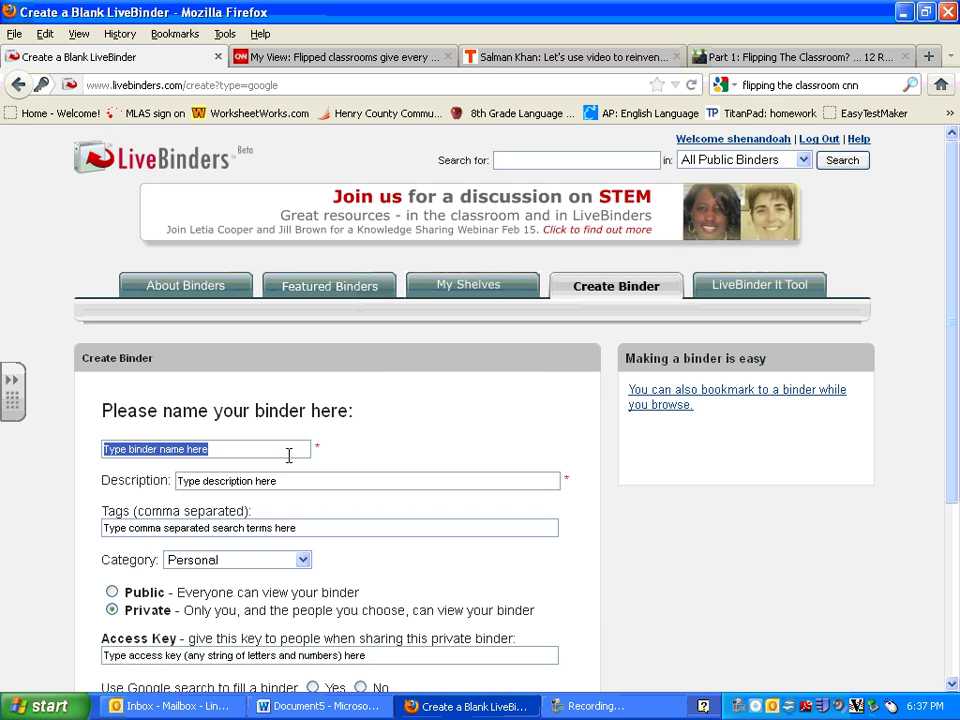
text(Learning)
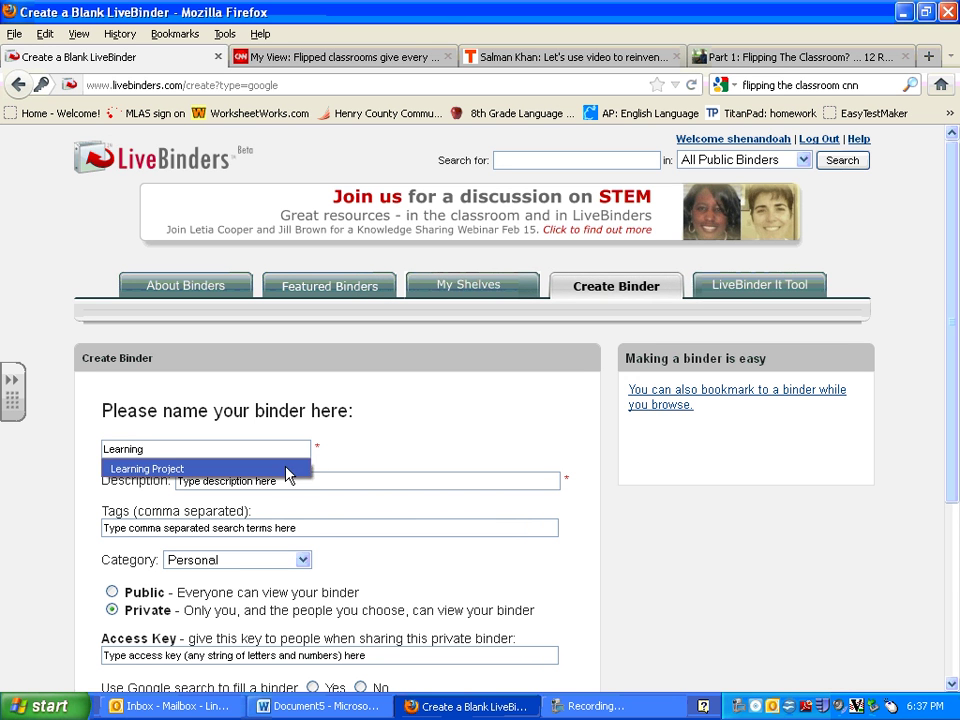
click(287, 470)
click(302, 480)
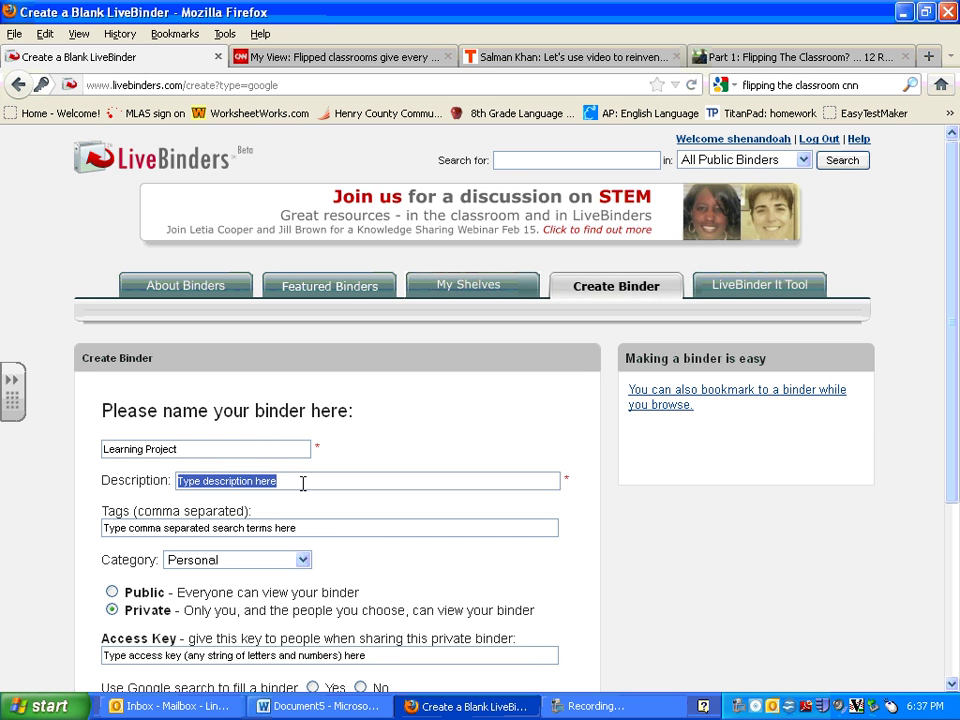
text(Fl)
click(302, 500)
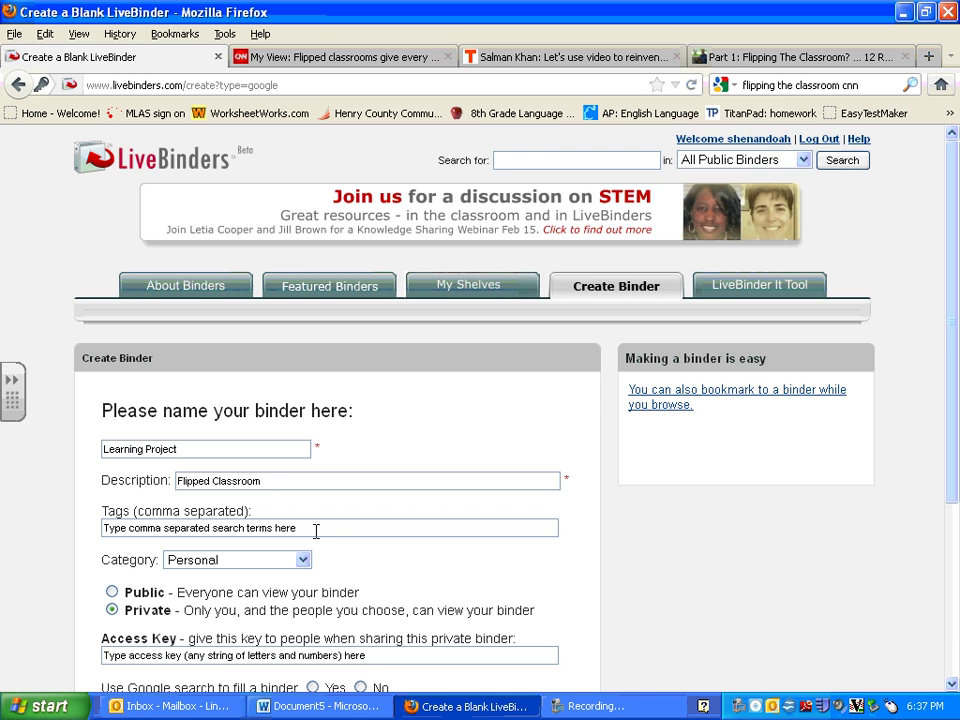
scroll(957, 572, down, 4)
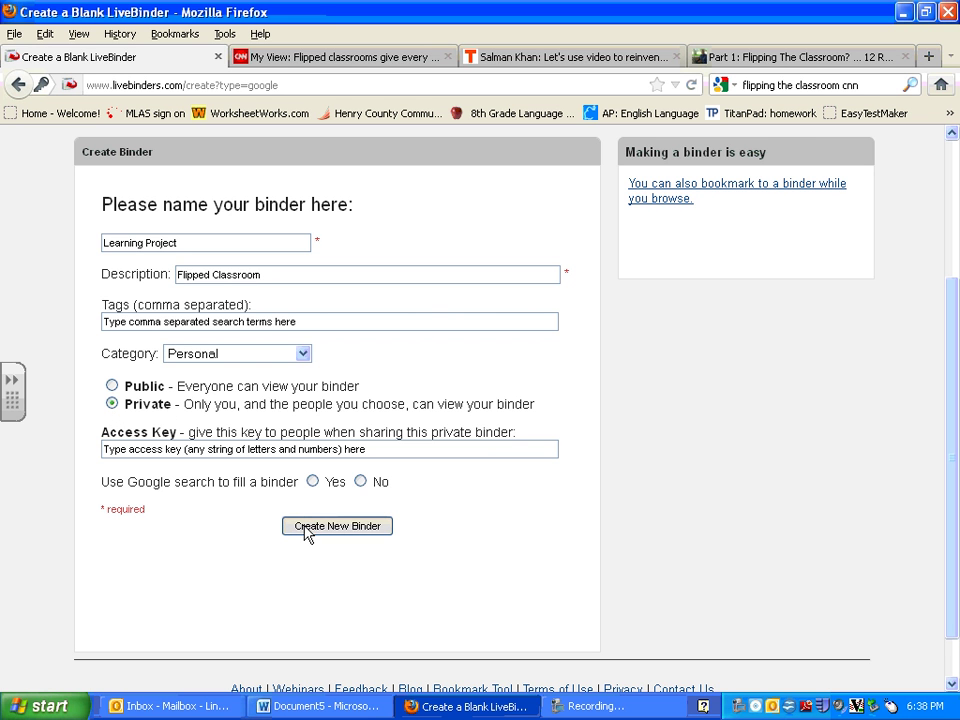
Create the Learning Project binder and save it back to My Shelves.
click(306, 530)
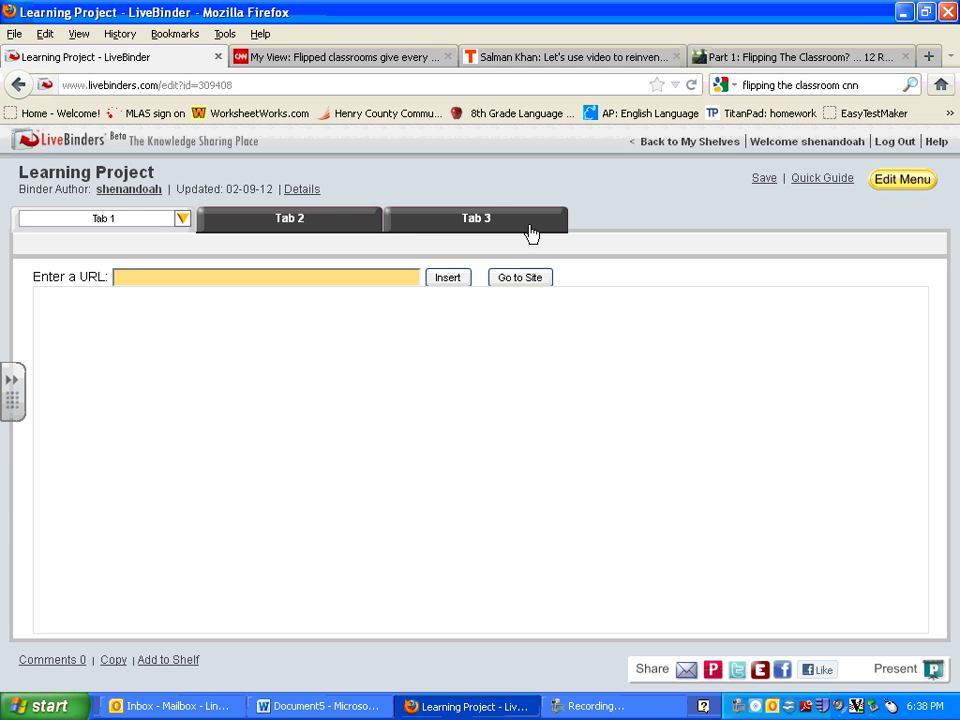
click(688, 142)
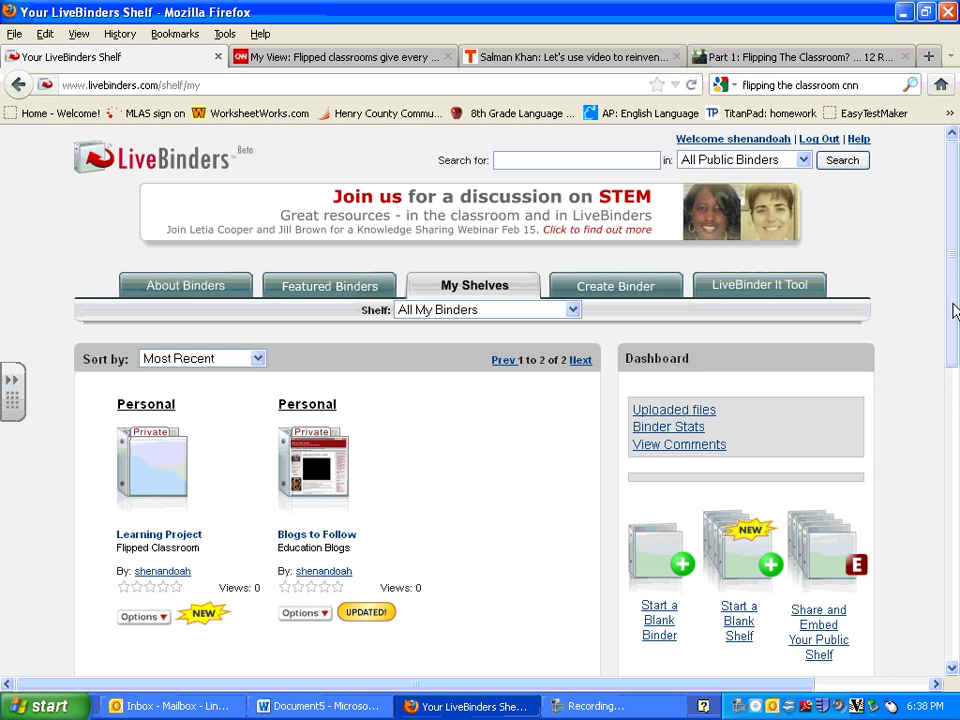
drag(953, 312, 953, 423)
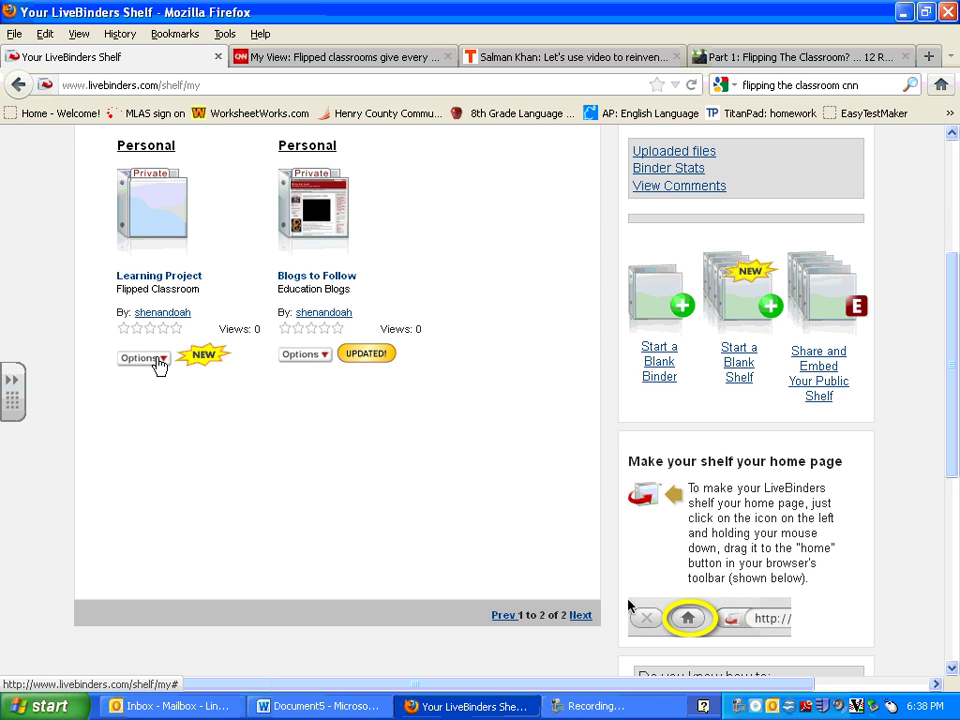
Add a collaborator to Learning Project by entering their e-mail address.
click(158, 360)
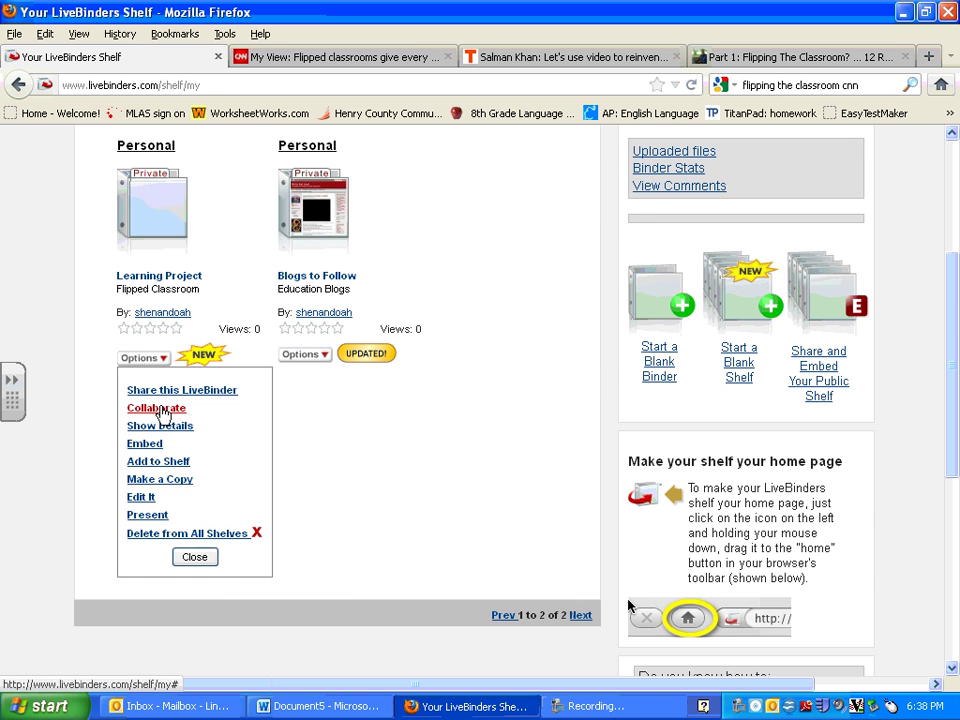
click(157, 409)
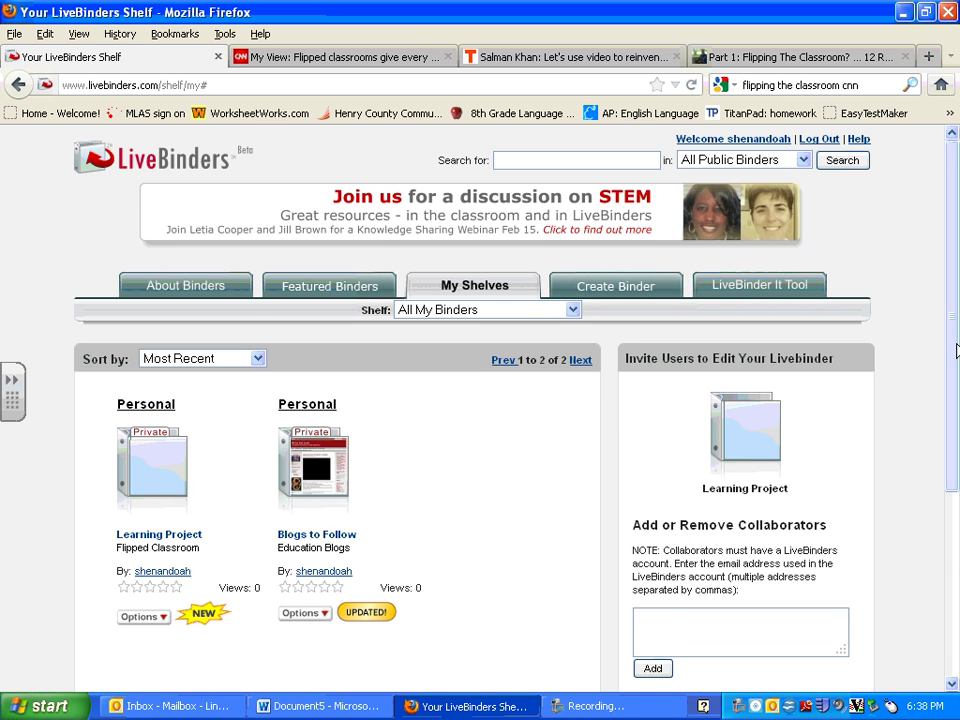
scroll(768, 548, down, 2)
click(739, 531)
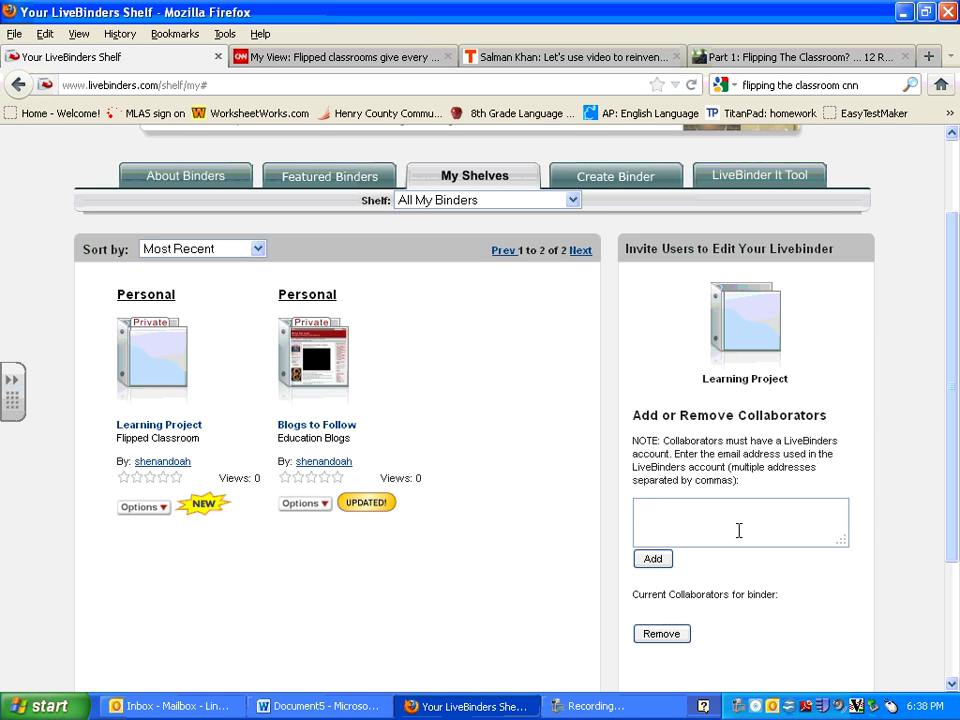
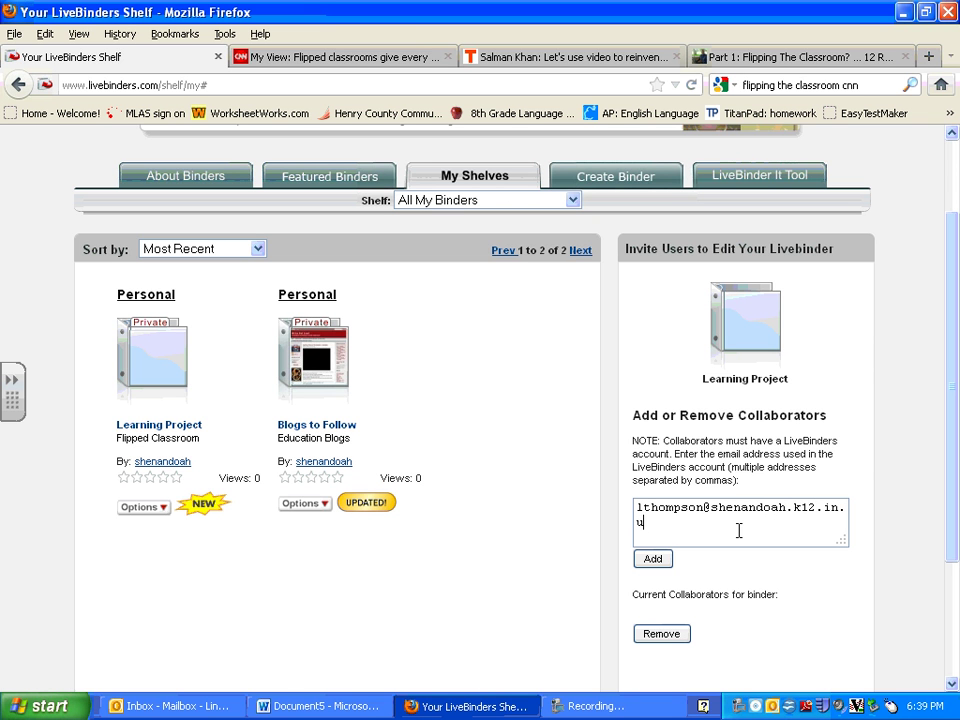
click(653, 559)
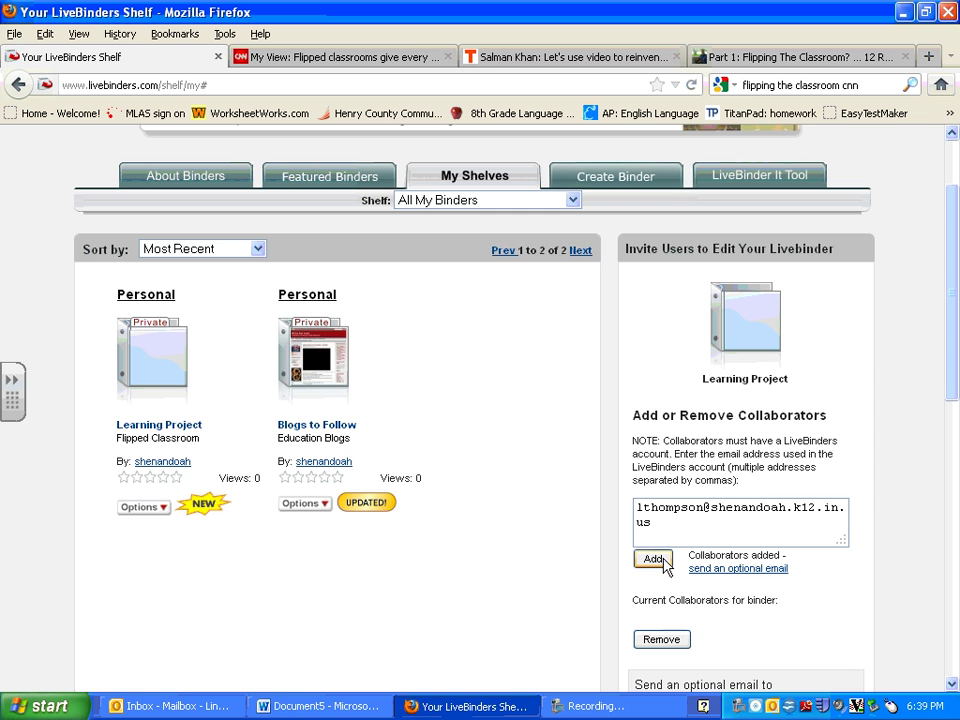
Open the invitation email form and enter the private binder's access key.
scroll(955, 372, down, 2)
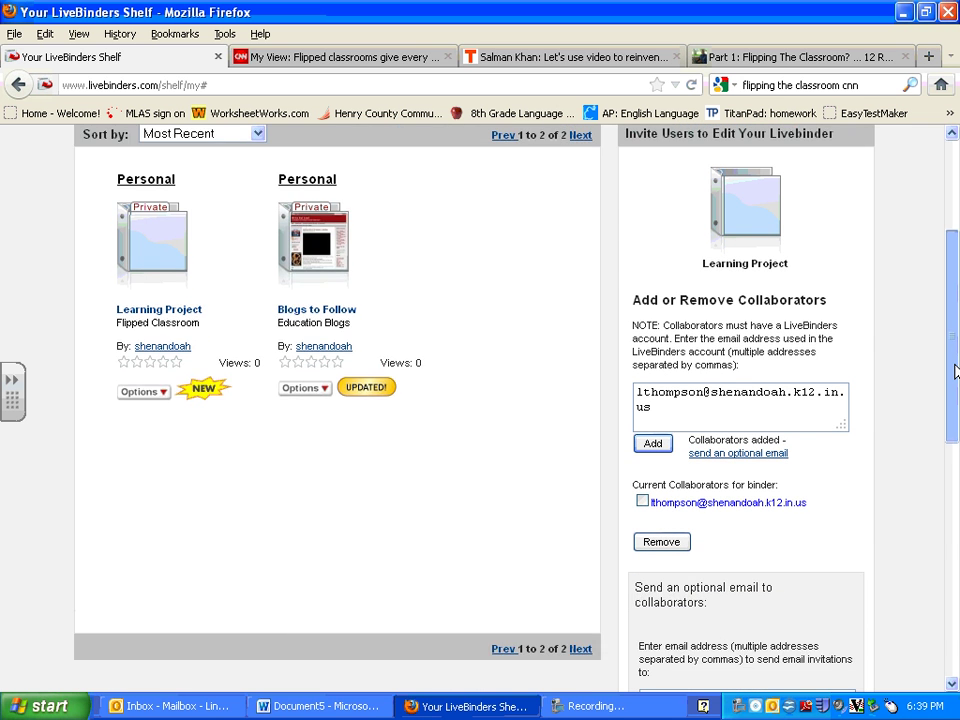
scroll(955, 372, down, 1)
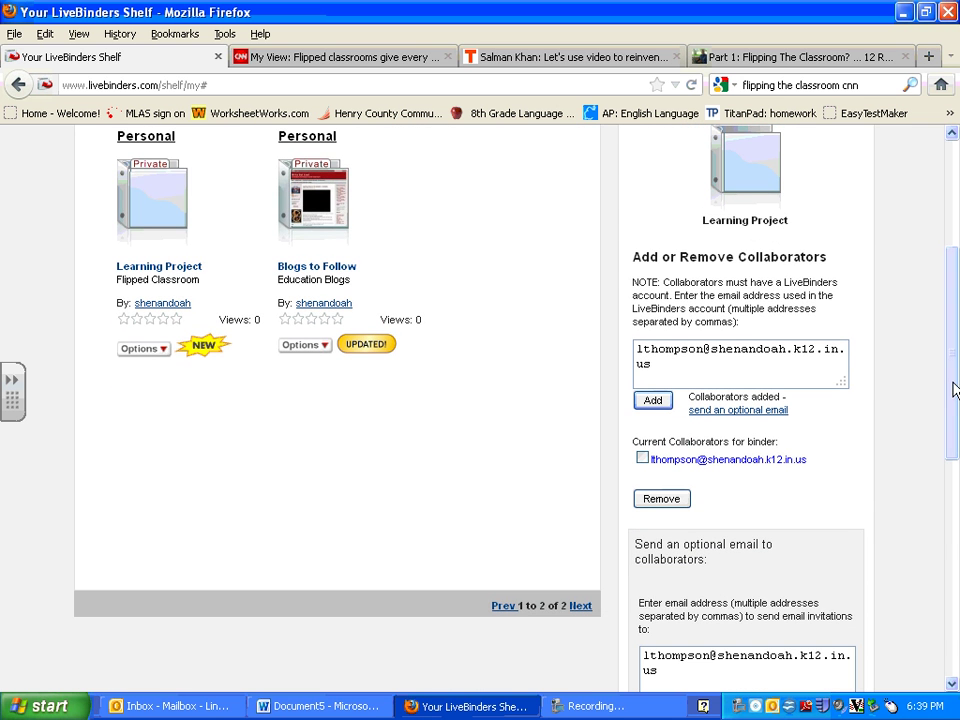
click(760, 410)
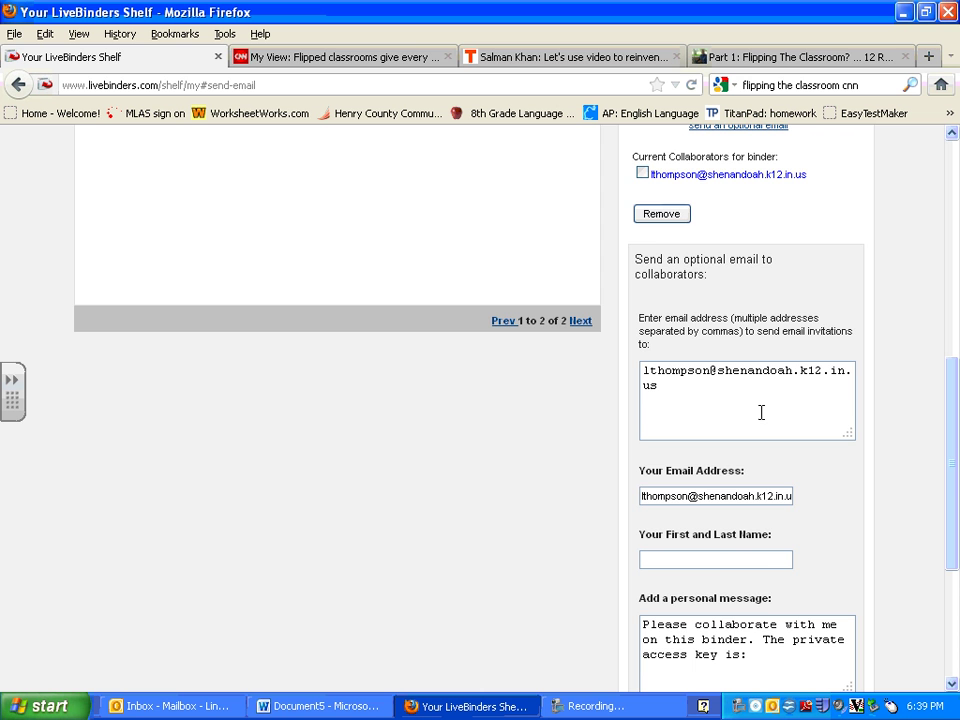
drag(957, 382, 955, 475)
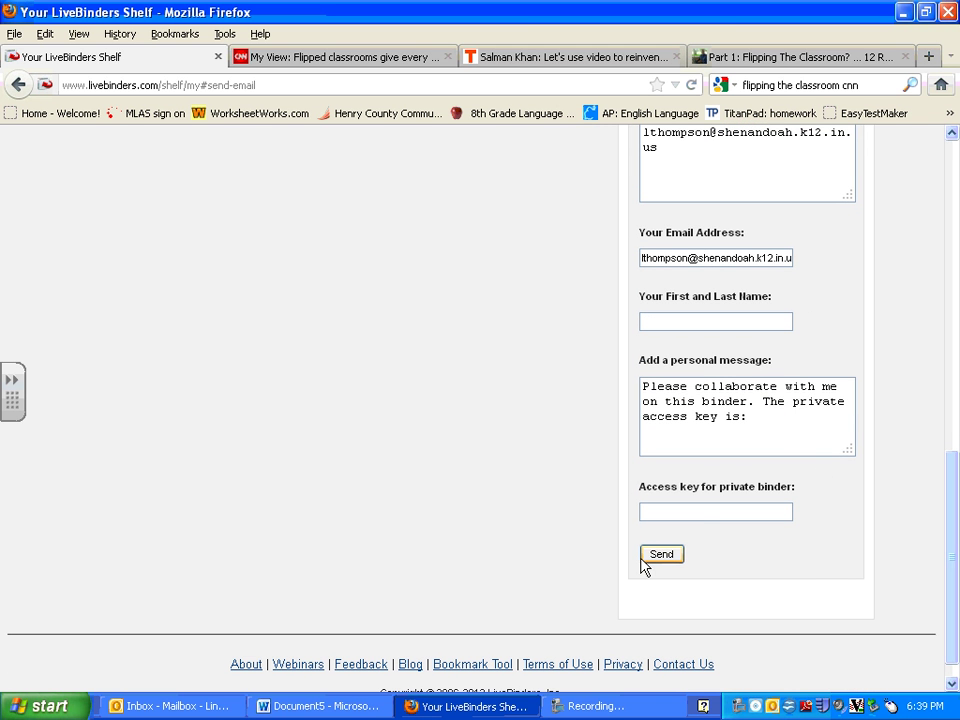
mouse_move(951, 484)
mouse_down()
mouse_move(957, 210)
mouse_move(954, 471)
mouse_up()
click(716, 544)
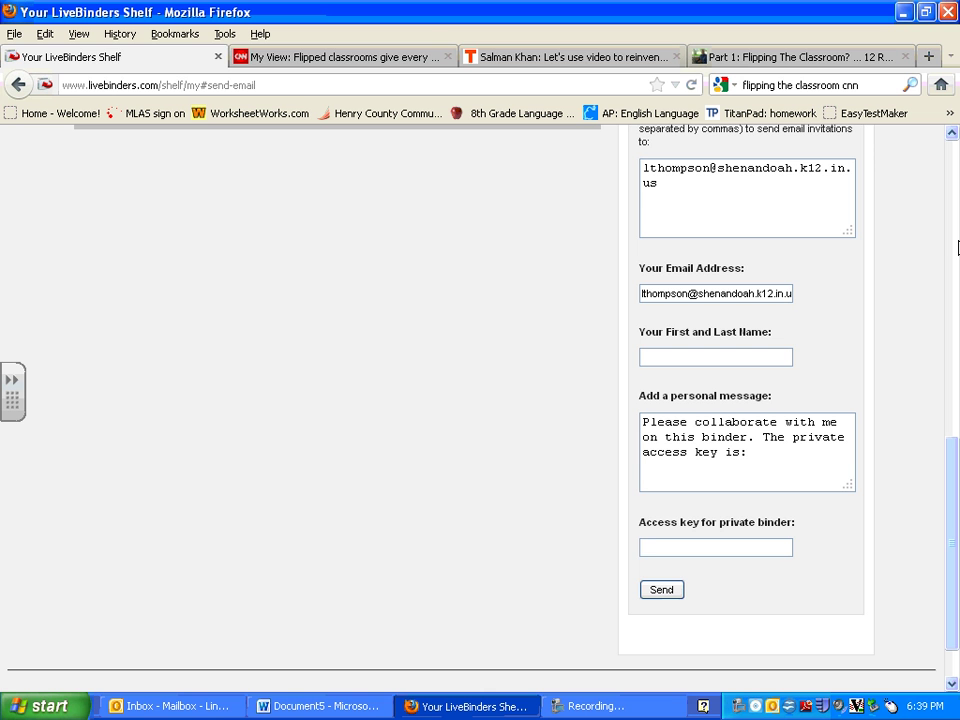
Send the invitation, then open Learning Project from the shelf to edit its tabs.
click(670, 593)
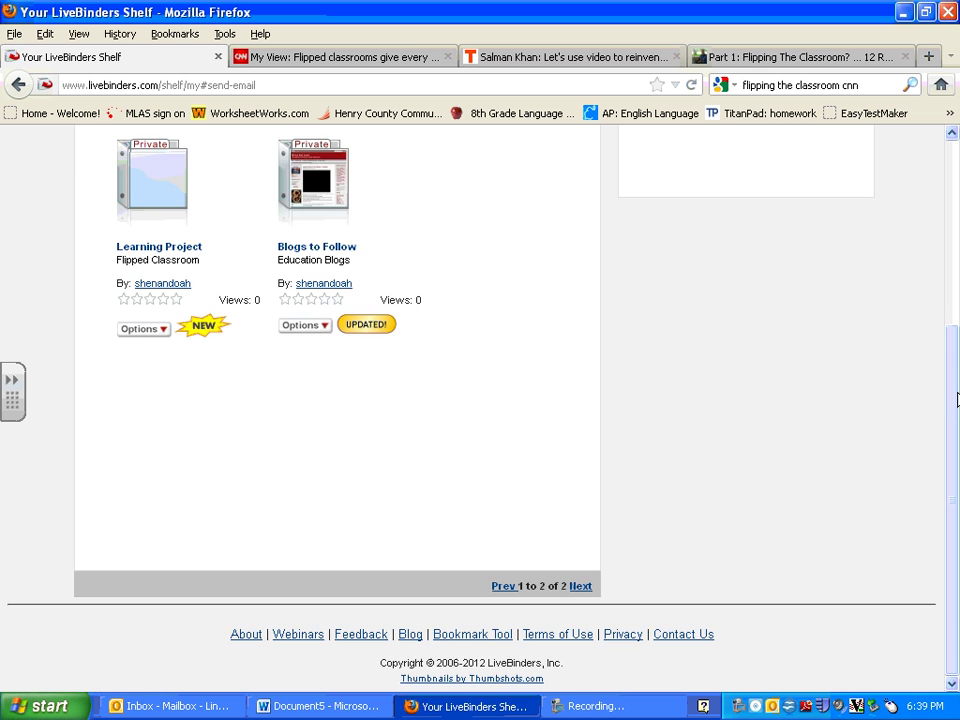
scroll(892, 198, up, 5)
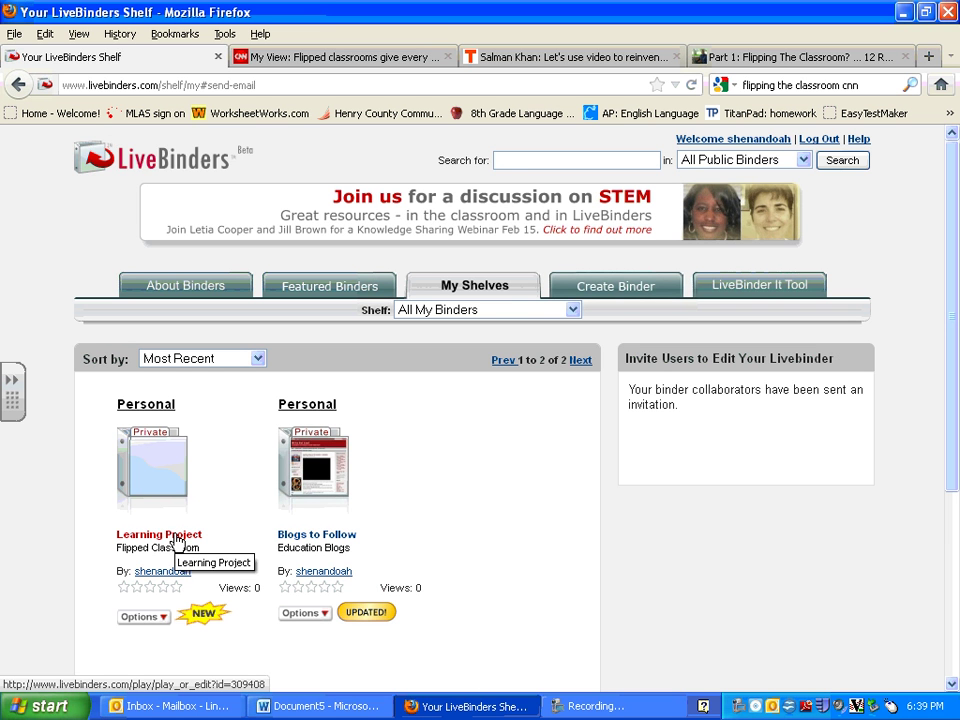
click(177, 540)
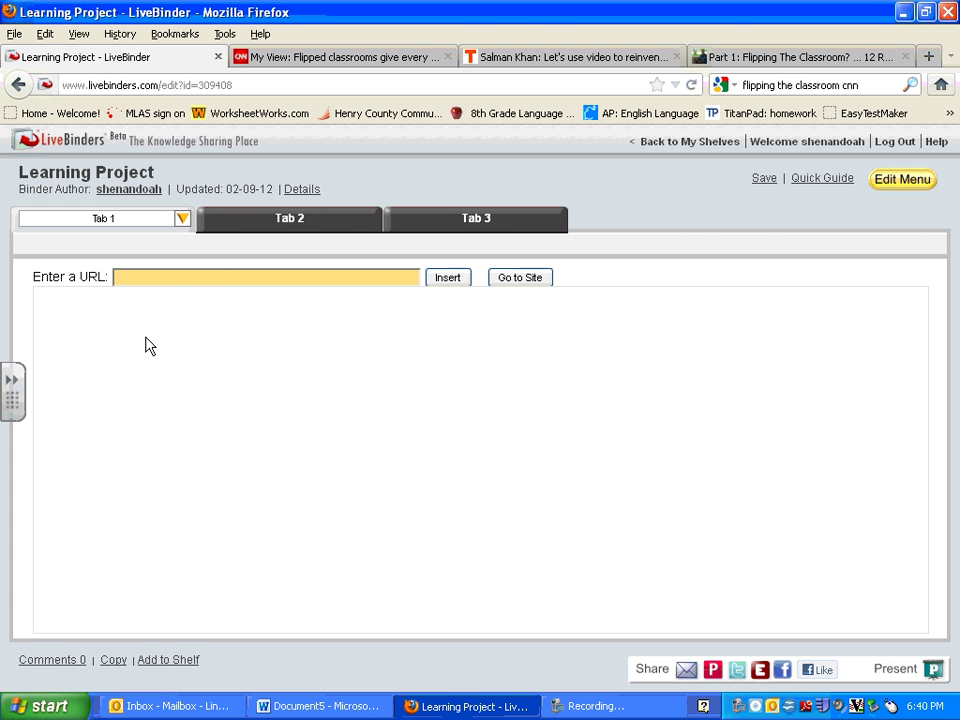
Copy the CNN Schools of Thought article URL and insert it into the first tab.
click(345, 57)
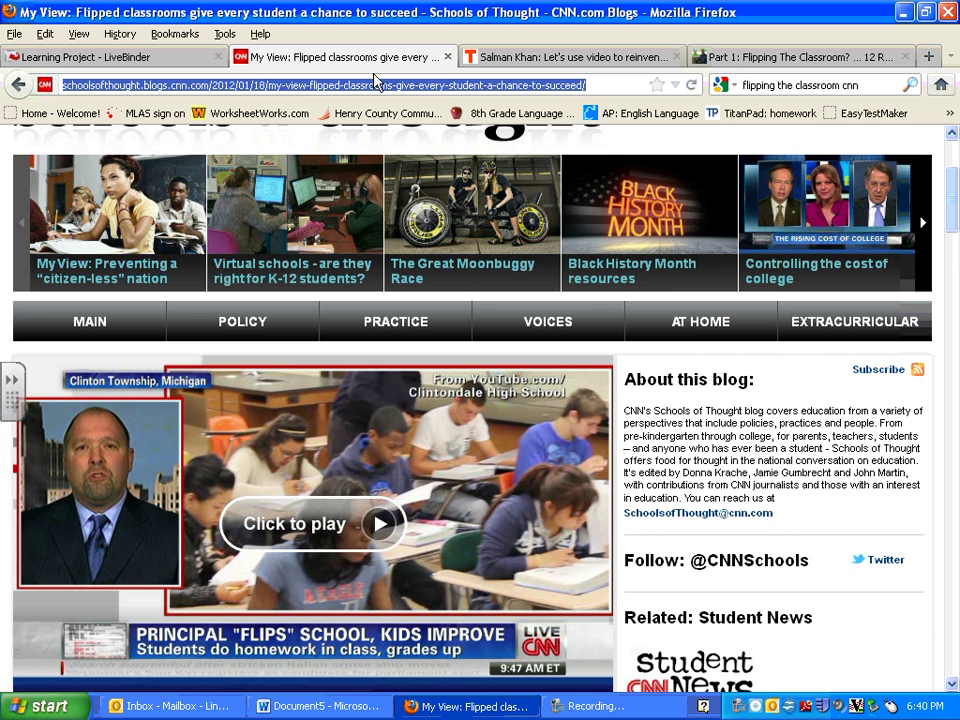
right_click(372, 85)
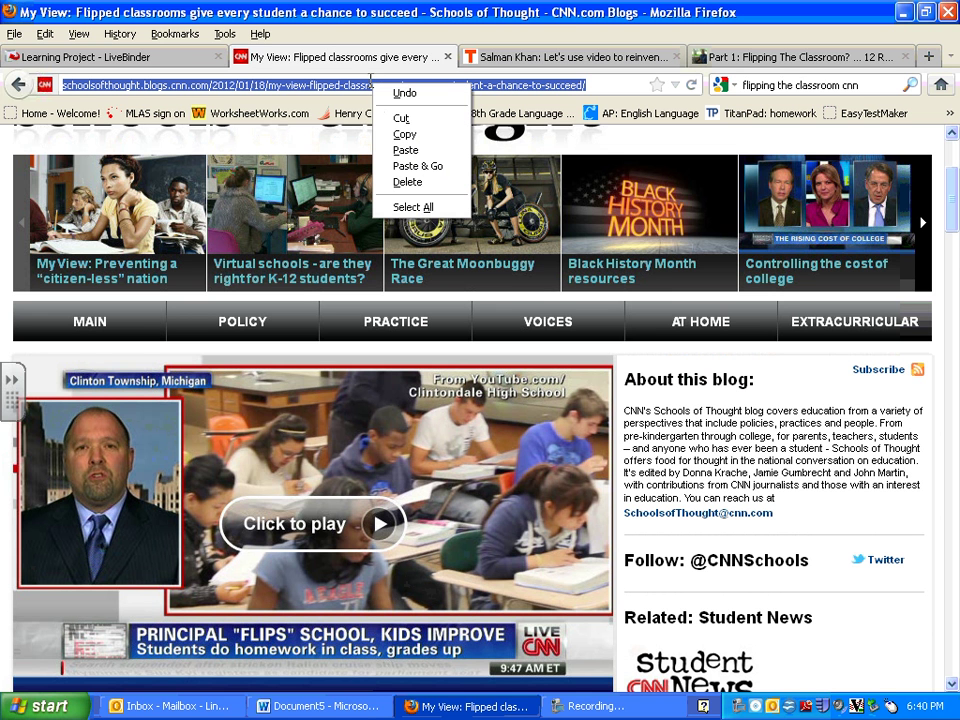
click(395, 134)
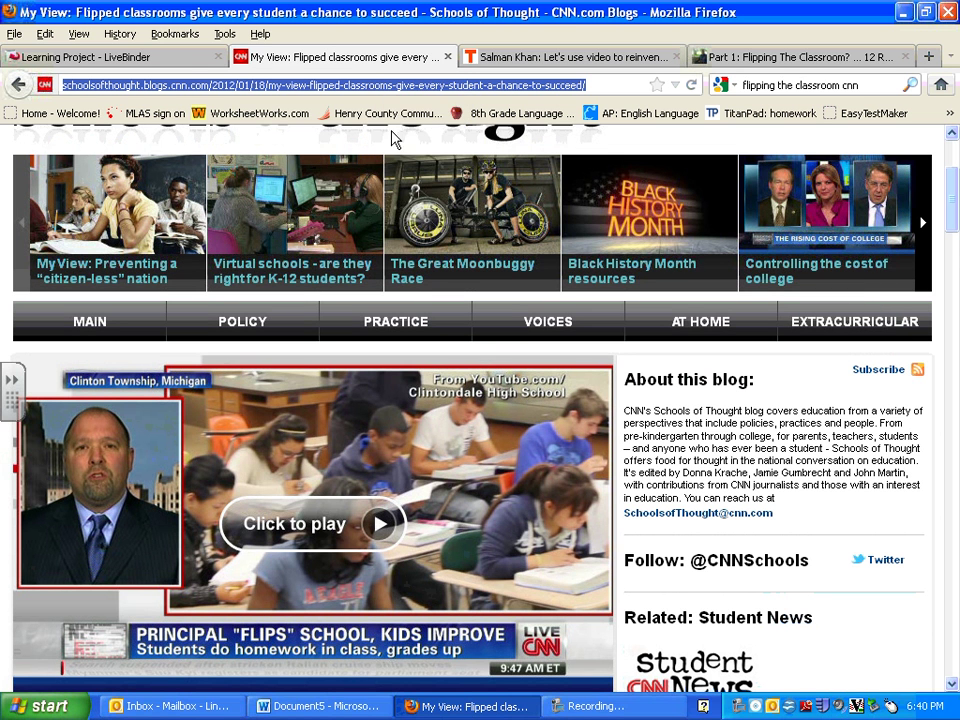
click(178, 60)
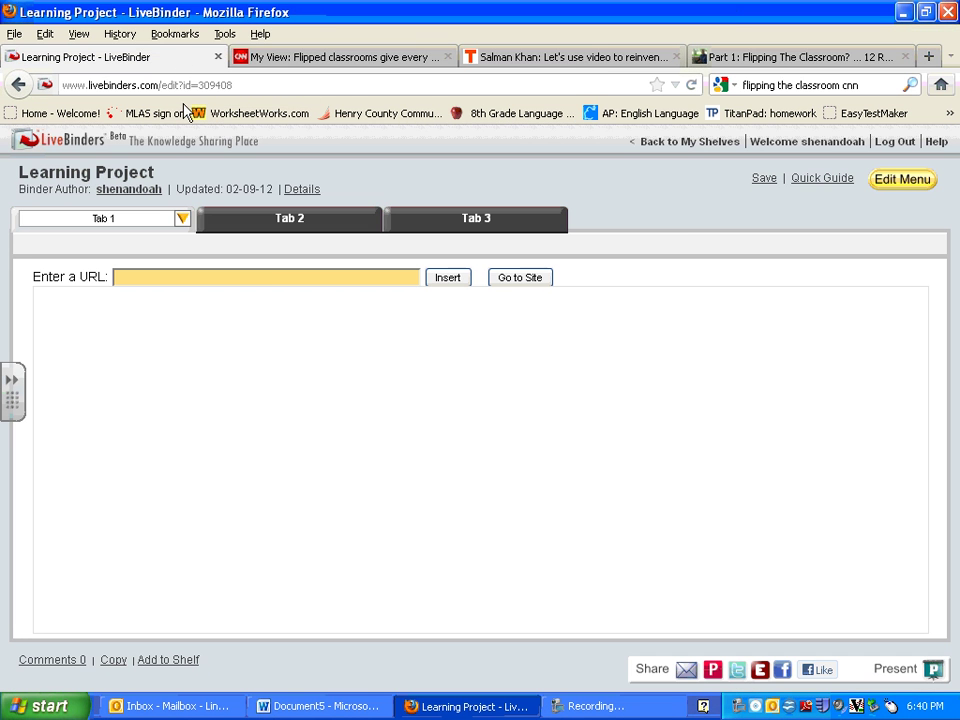
right_click(277, 276)
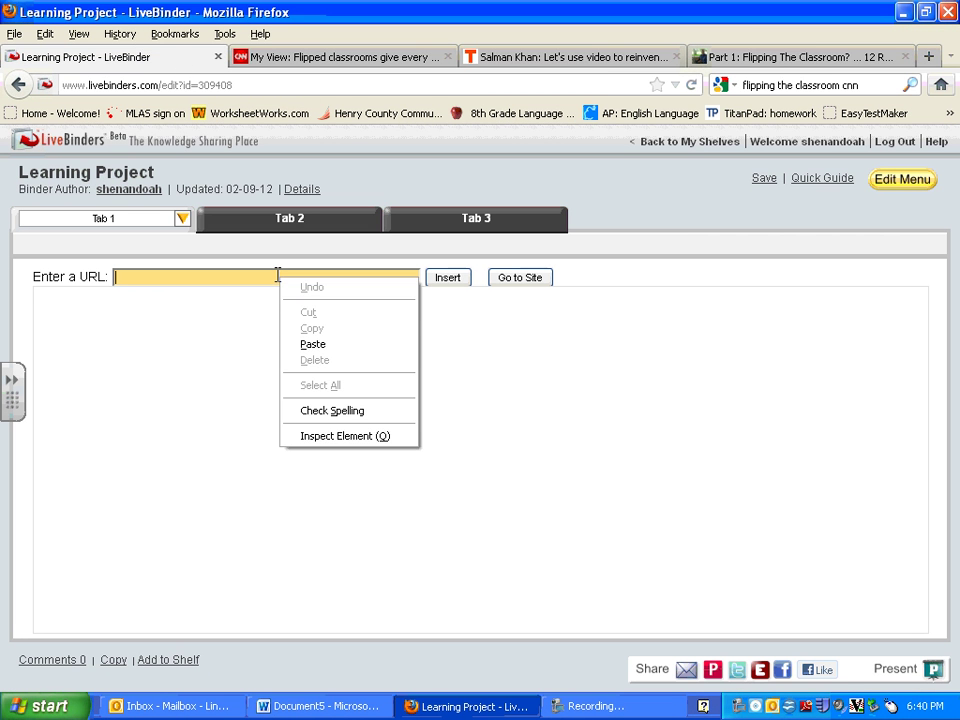
click(305, 344)
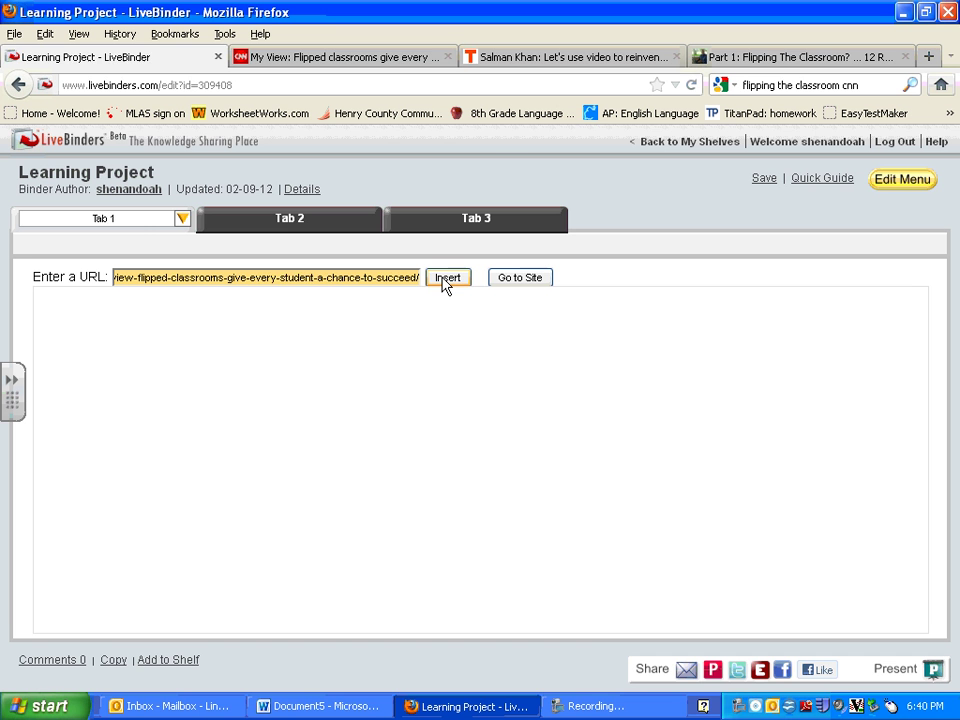
click(444, 282)
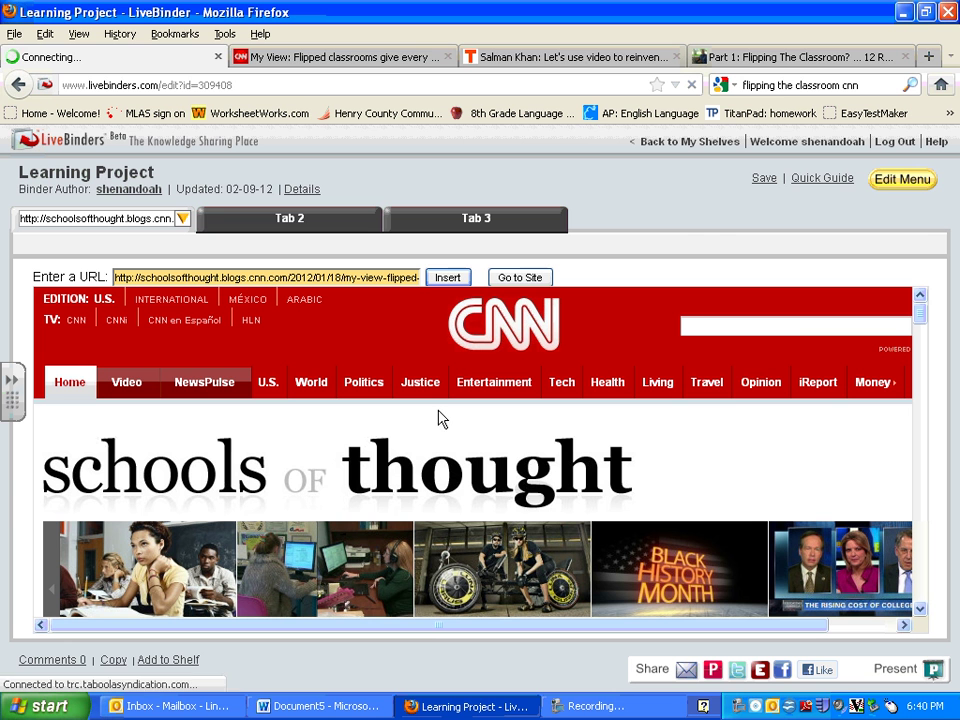
Apply the Text - Media layout to the first tab from the Edit Menu.
click(900, 185)
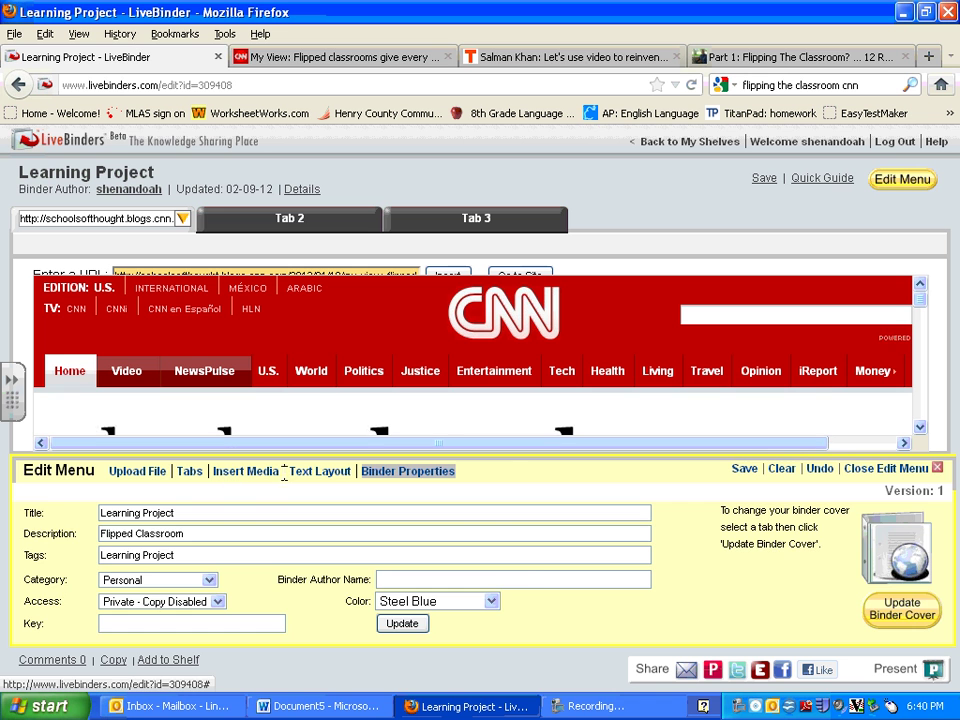
click(300, 478)
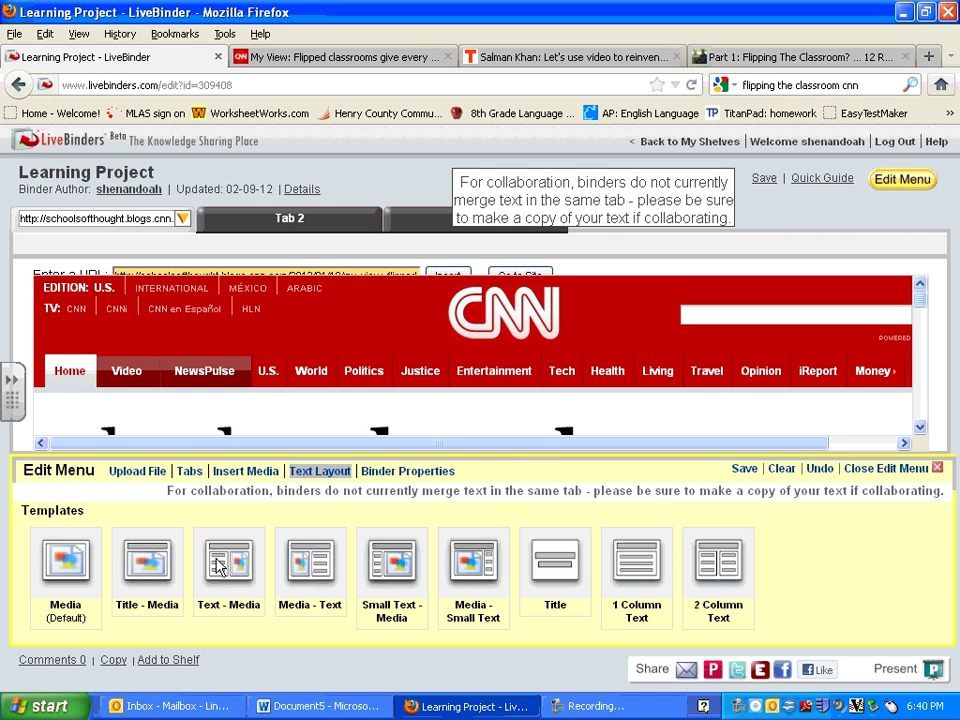
click(225, 566)
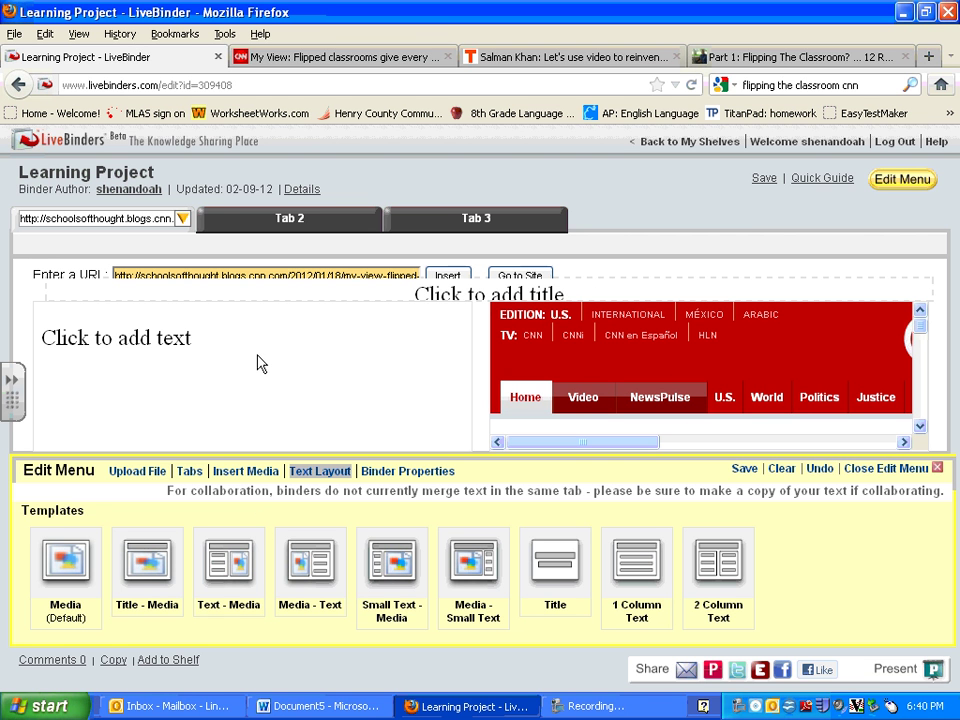
click(875, 469)
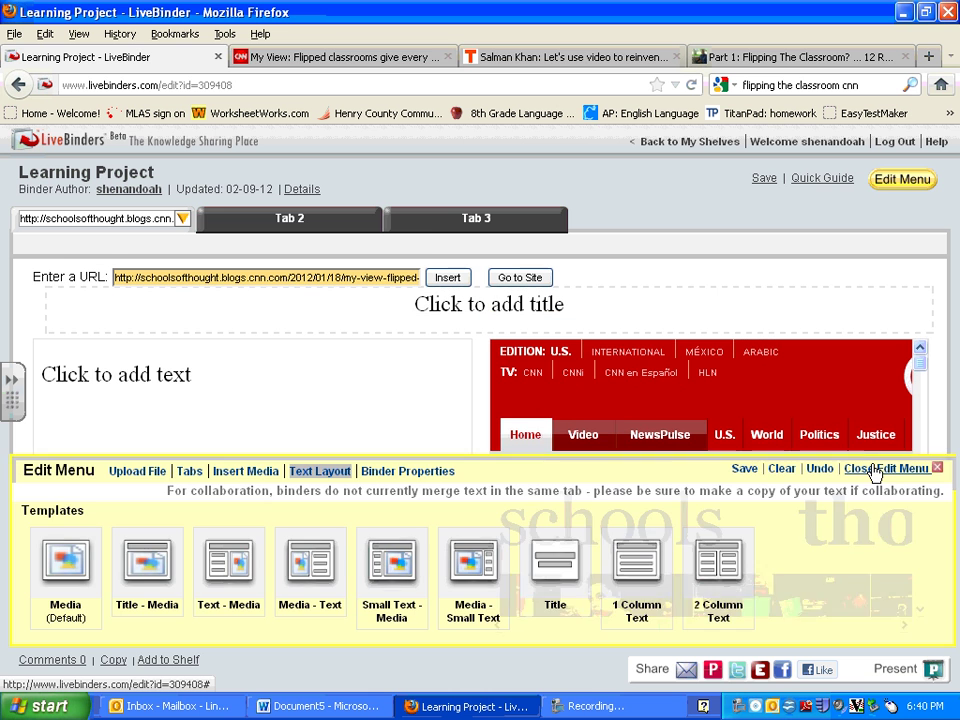
Replace the first tab's placeholder text with a three-item bulleted list, then go to Tab 2.
click(222, 380)
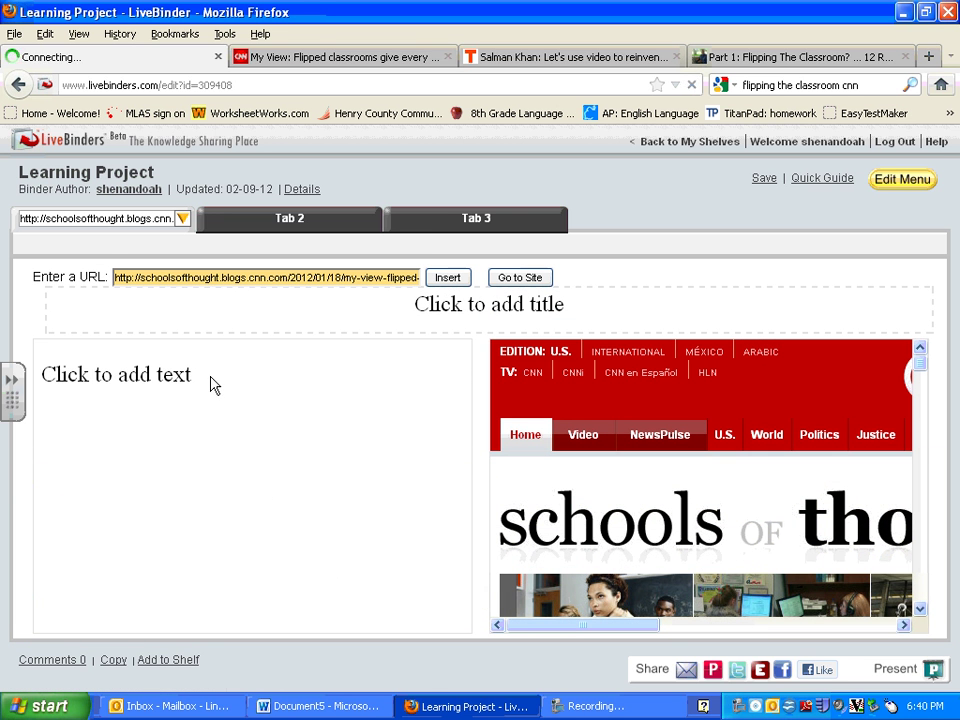
drag(238, 424, 3, 412)
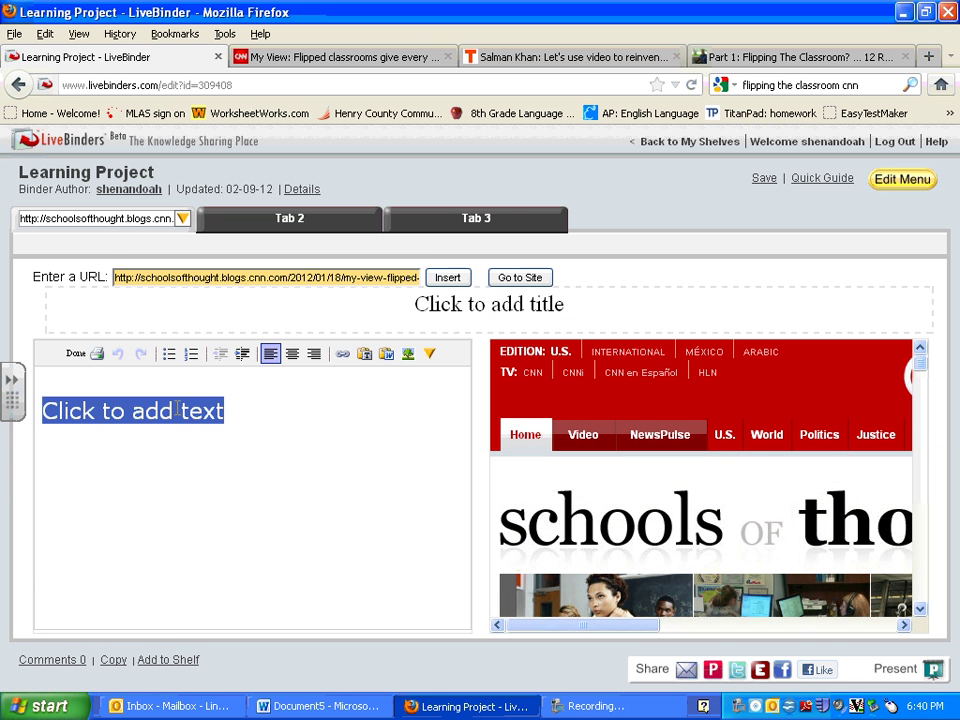
key(BackSpace)
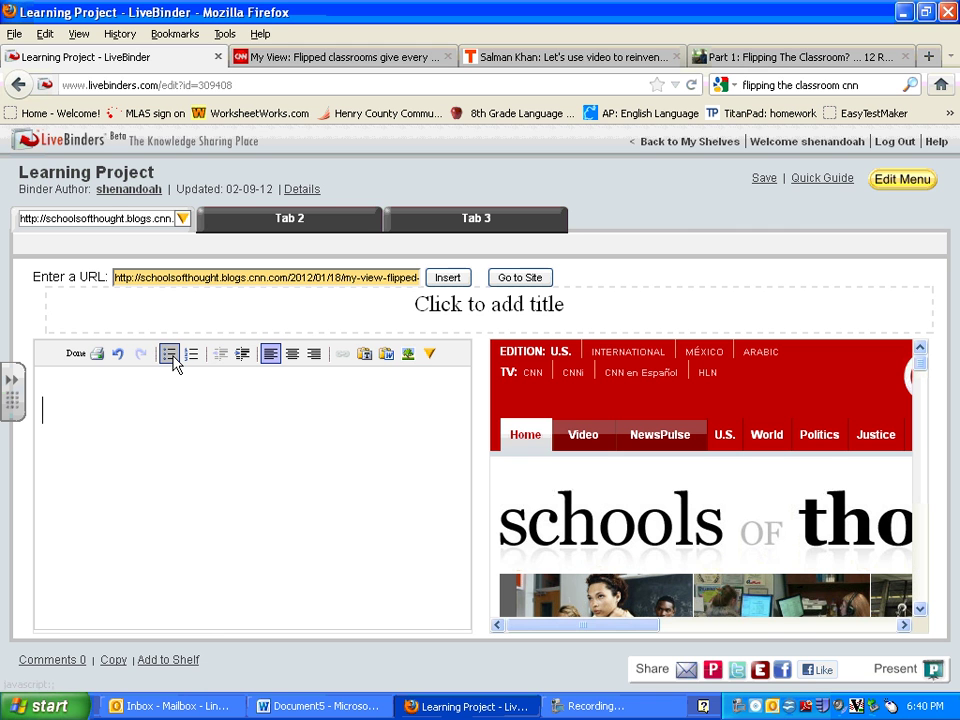
click(170, 354)
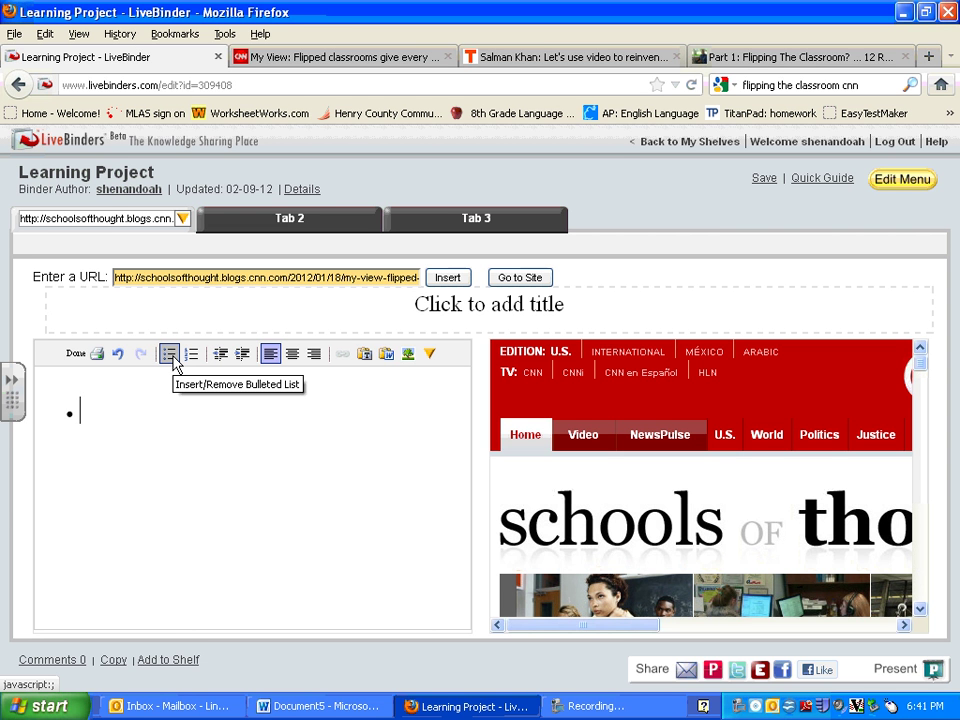
text(sadfjsod)
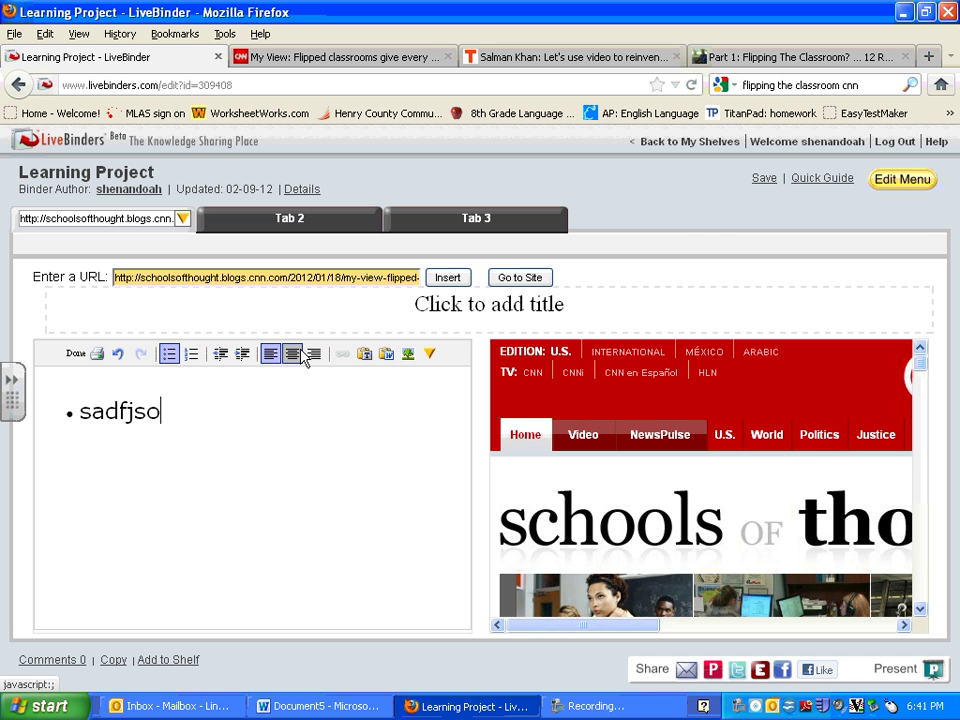
key(Return)
text(dsafjopsadfjsadonfsa)
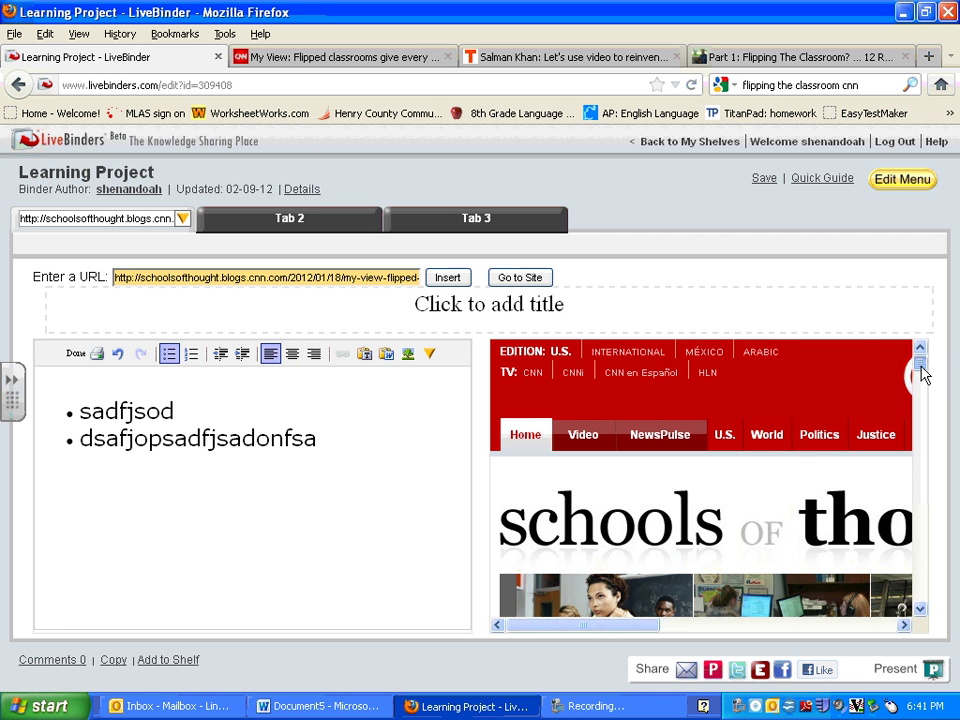
drag(926, 373, 913, 423)
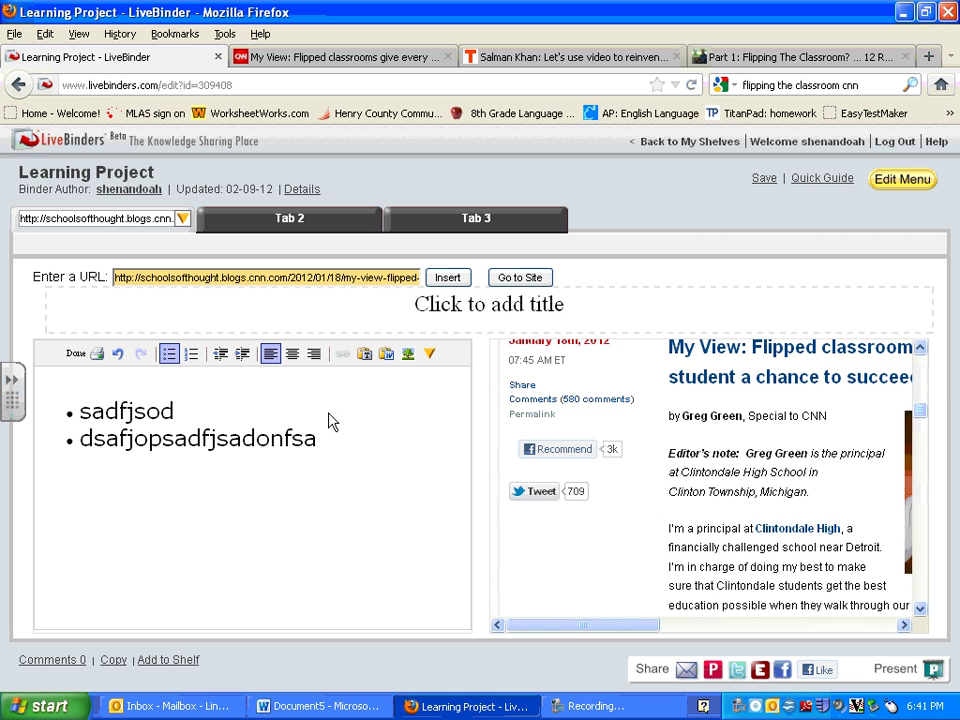
text(klsdajfosda)
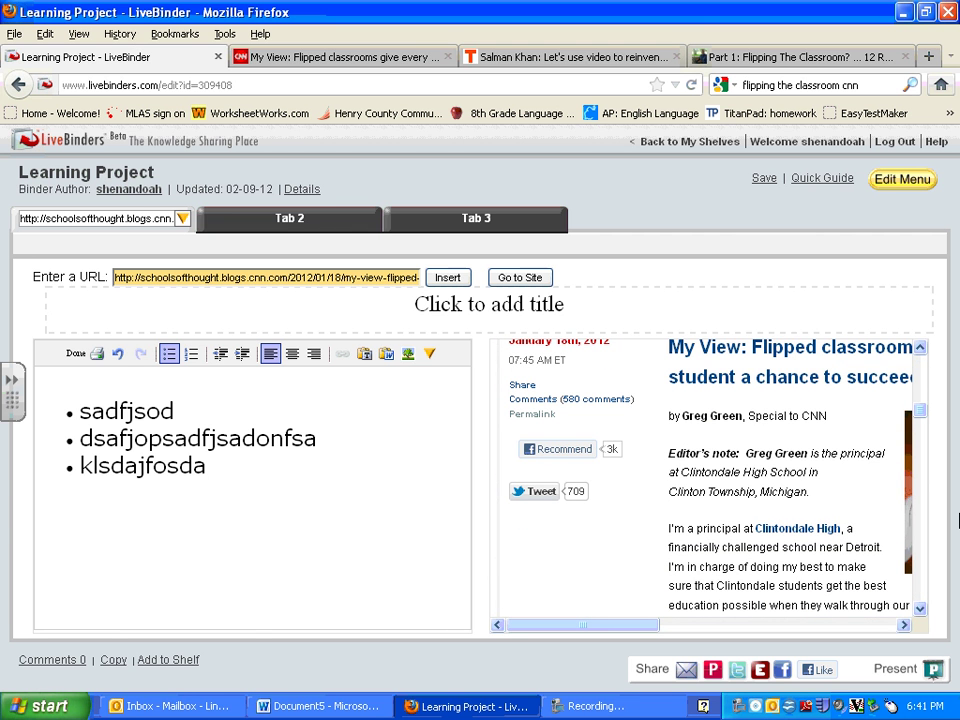
click(293, 214)
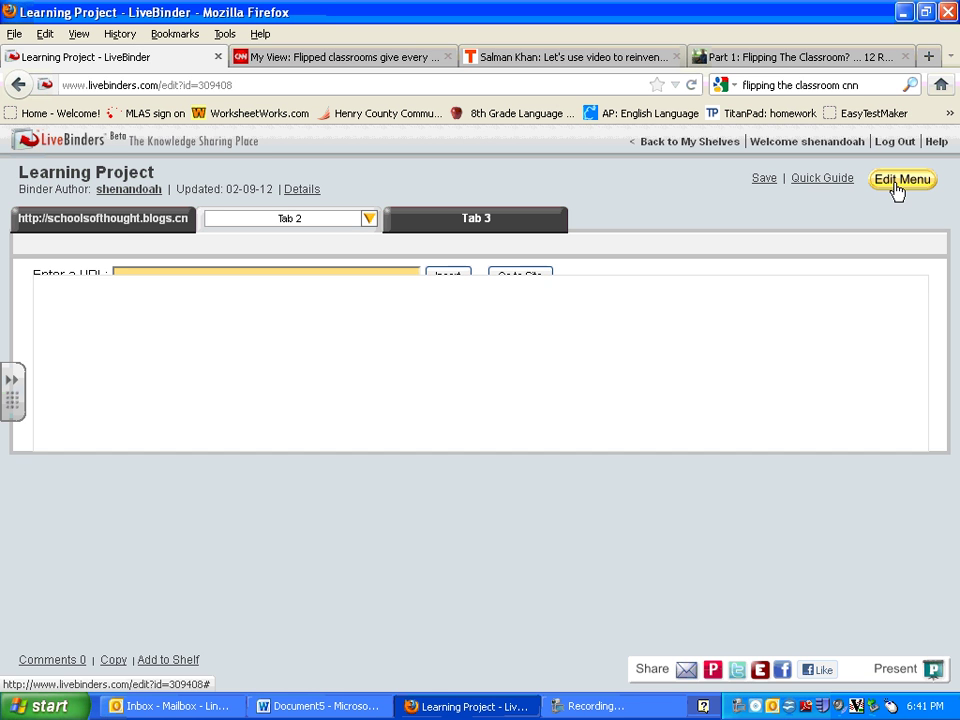
Choose the Text - Media template for Tab 2 and close the Edit Menu.
click(896, 186)
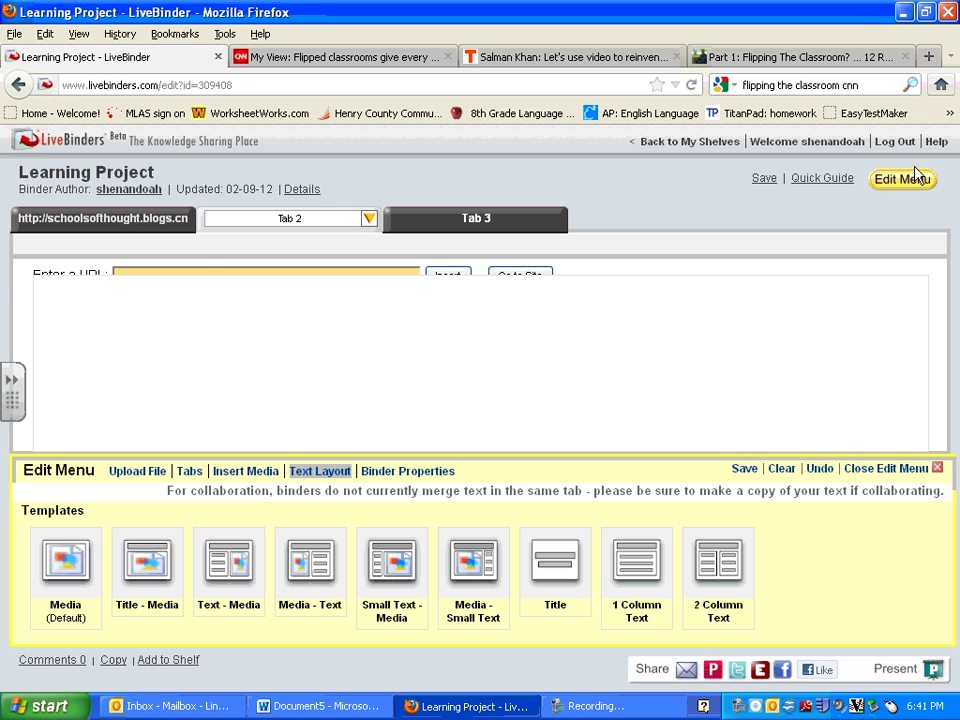
click(222, 566)
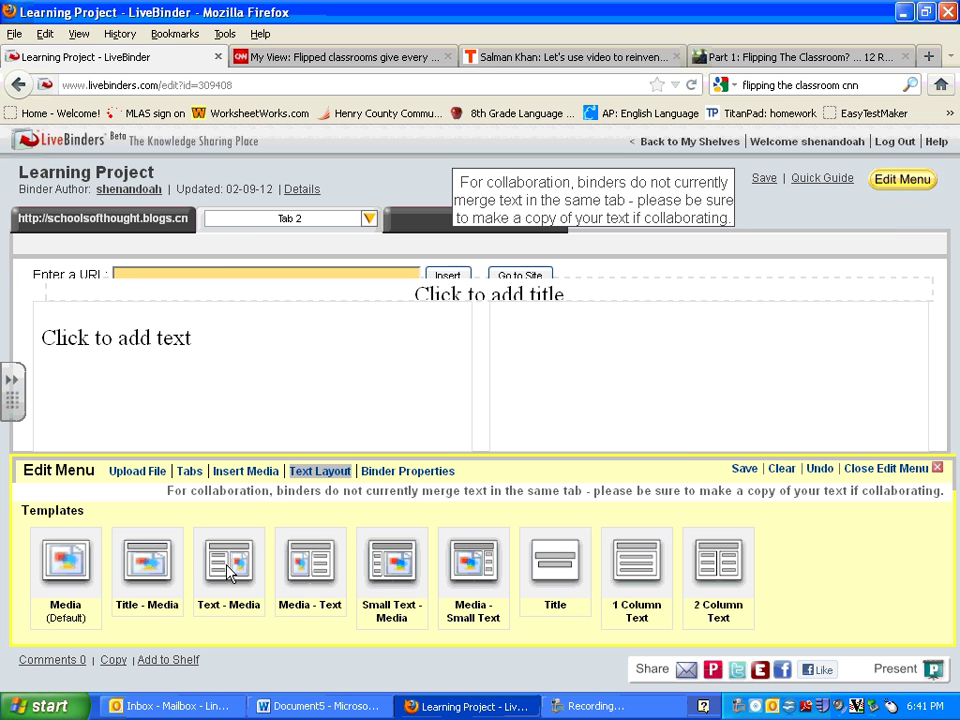
click(932, 468)
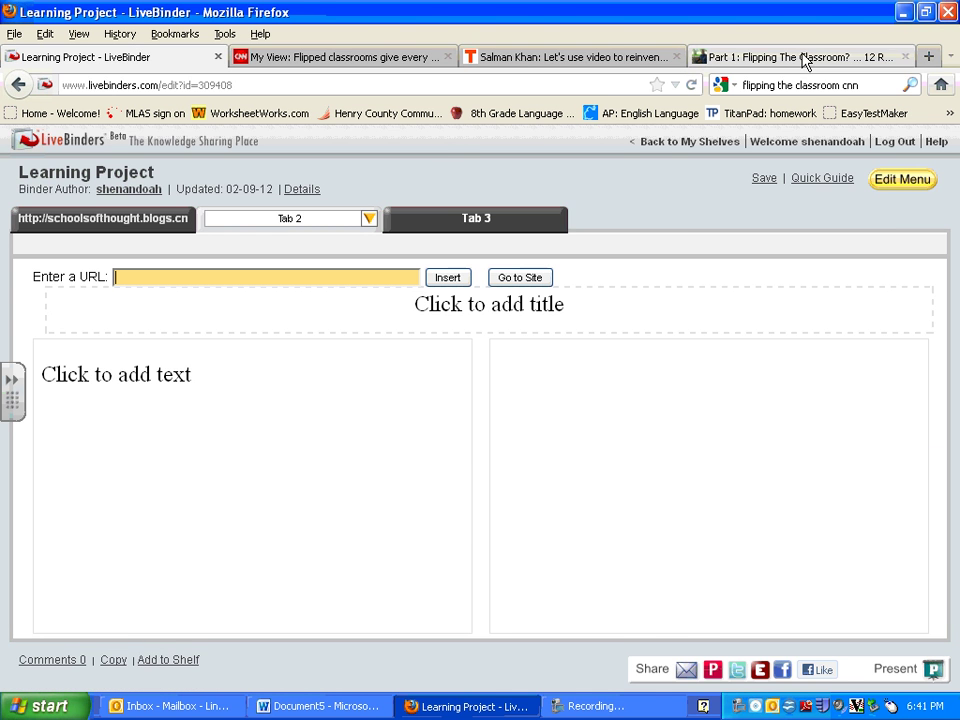
Copy the 'Part 1: Flipping The Classroom?' post URL, undoing an accidental paste first.
click(866, 58)
click(342, 84)
right_click(343, 86)
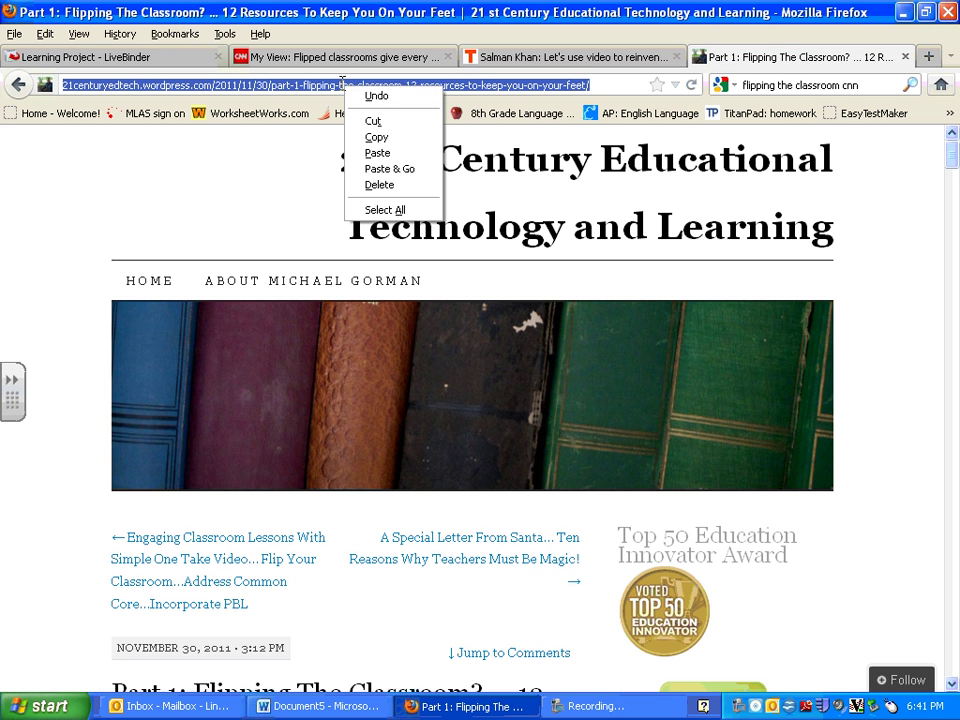
click(377, 153)
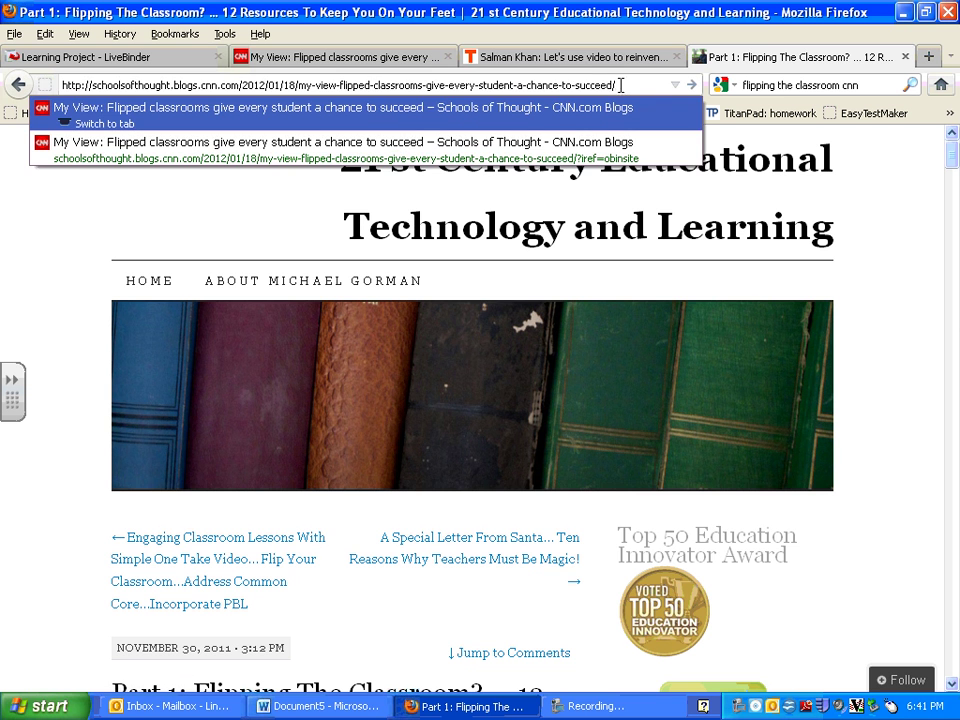
key(ctrl+z)
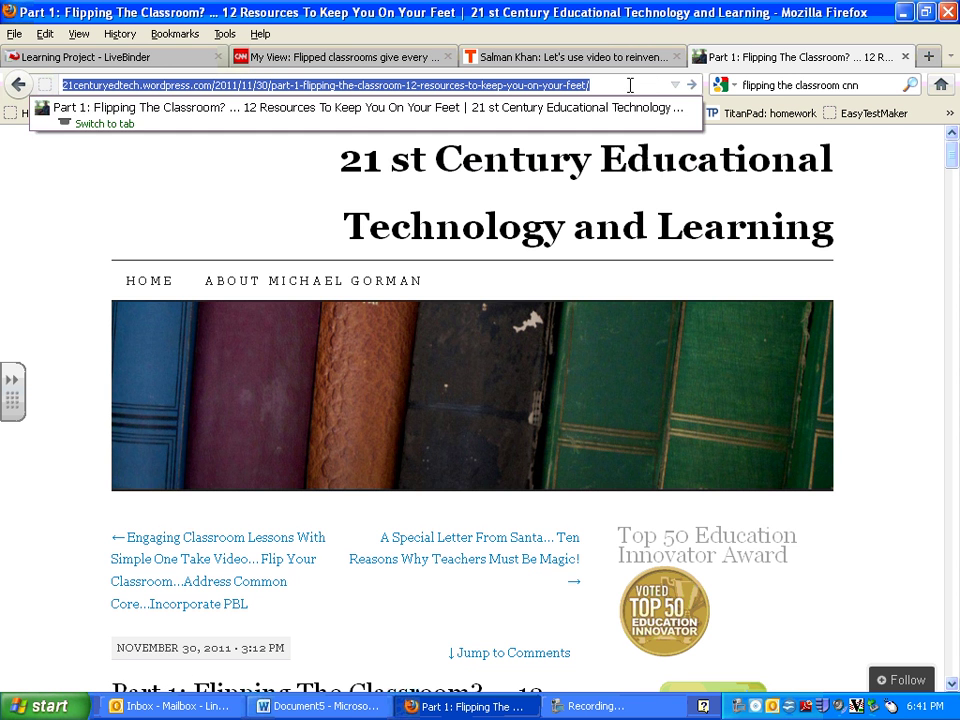
right_click(607, 86)
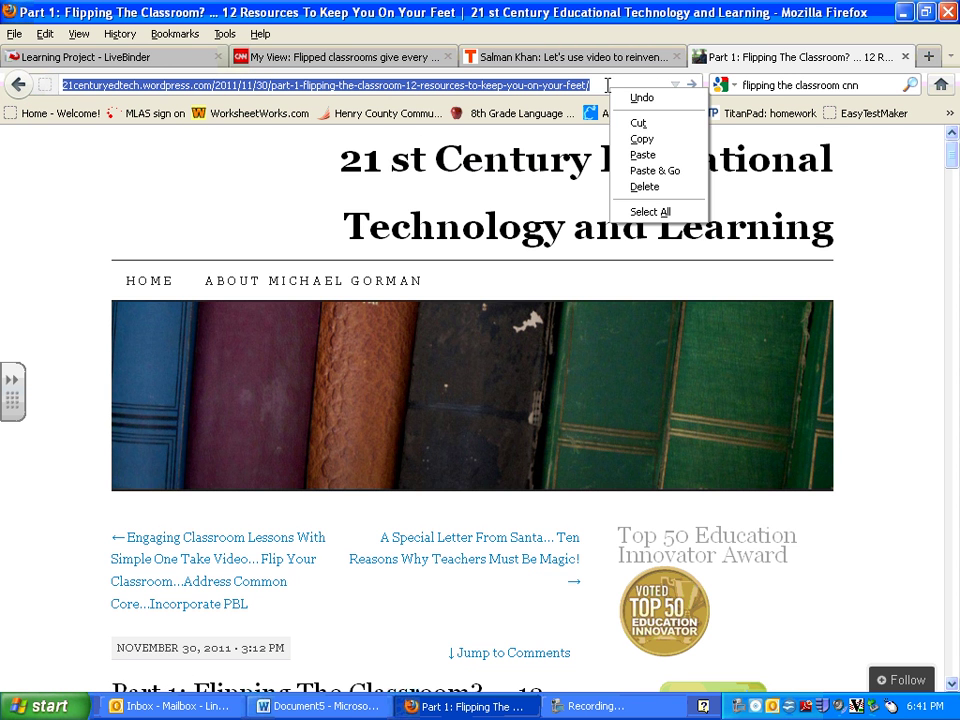
click(640, 135)
Paste the copied 21centuryedtech.wordpress.com blog post address into Tab 2 and insert it.
click(150, 57)
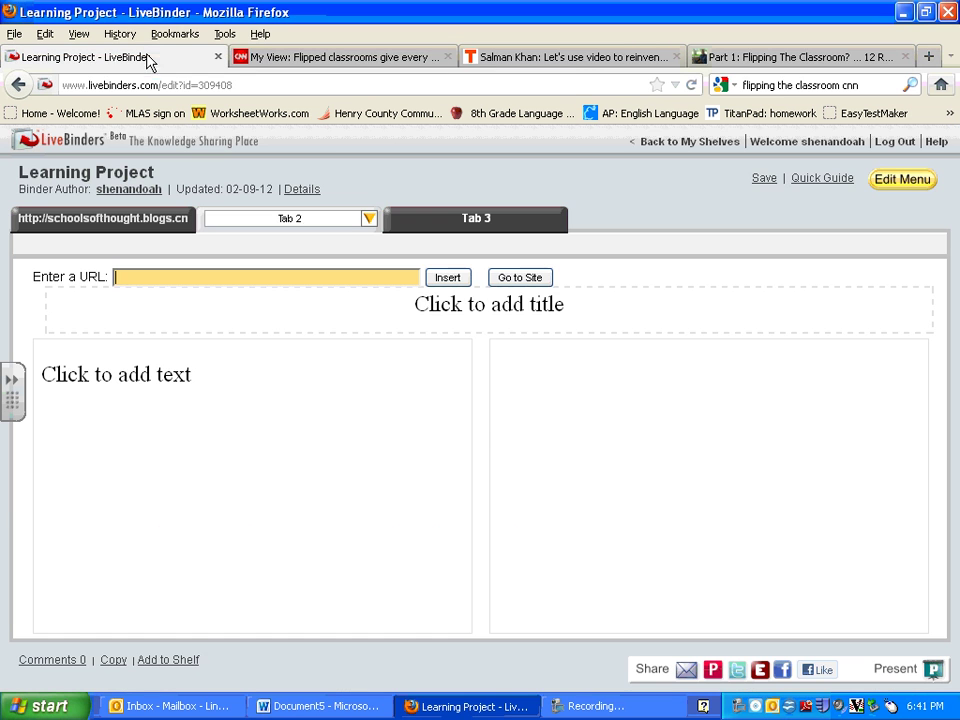
click(385, 274)
right_click(385, 274)
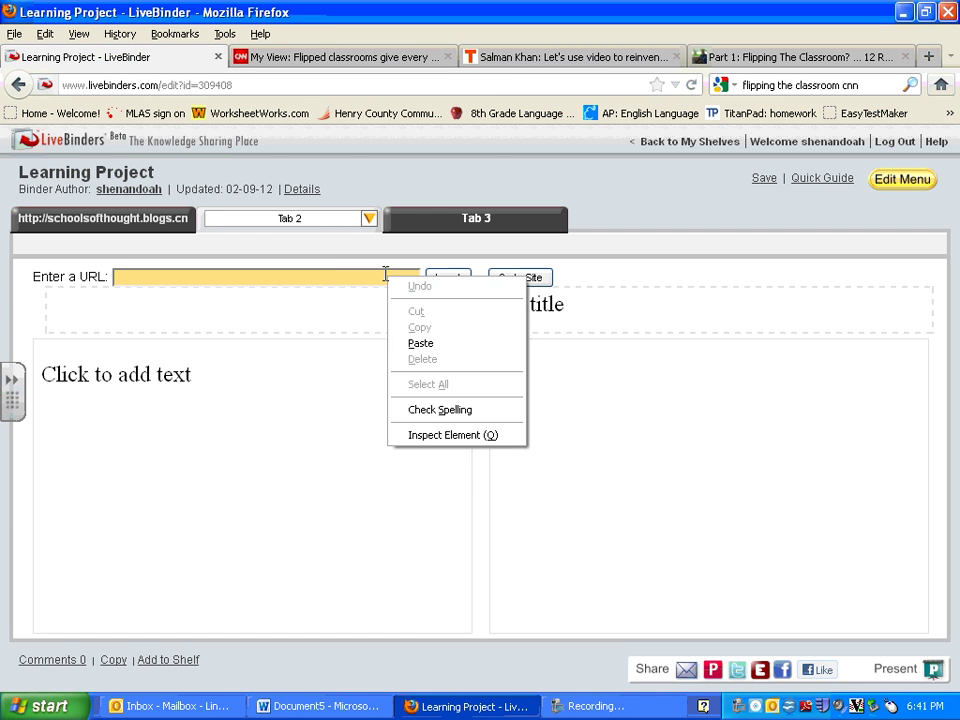
click(407, 341)
click(448, 278)
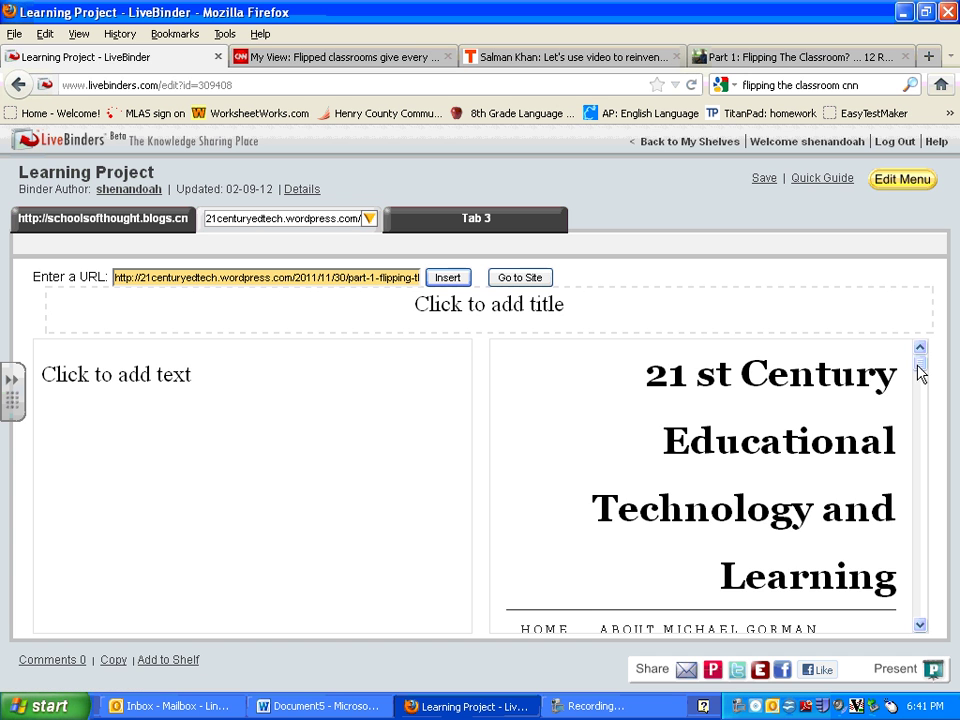
mouse_move(919, 372)
mouse_down()
mouse_move(915, 407)
mouse_move(922, 366)
mouse_up()
Add a fourth tab, New Tab, after Tab 3 using Tab 3's dropdown menu.
click(470, 217)
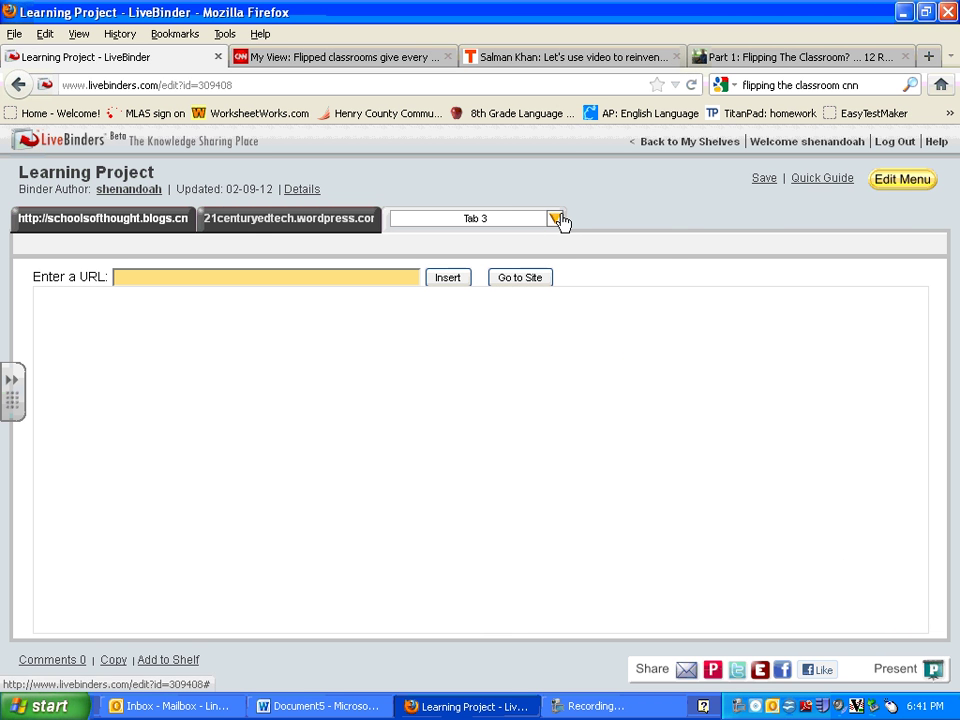
click(555, 219)
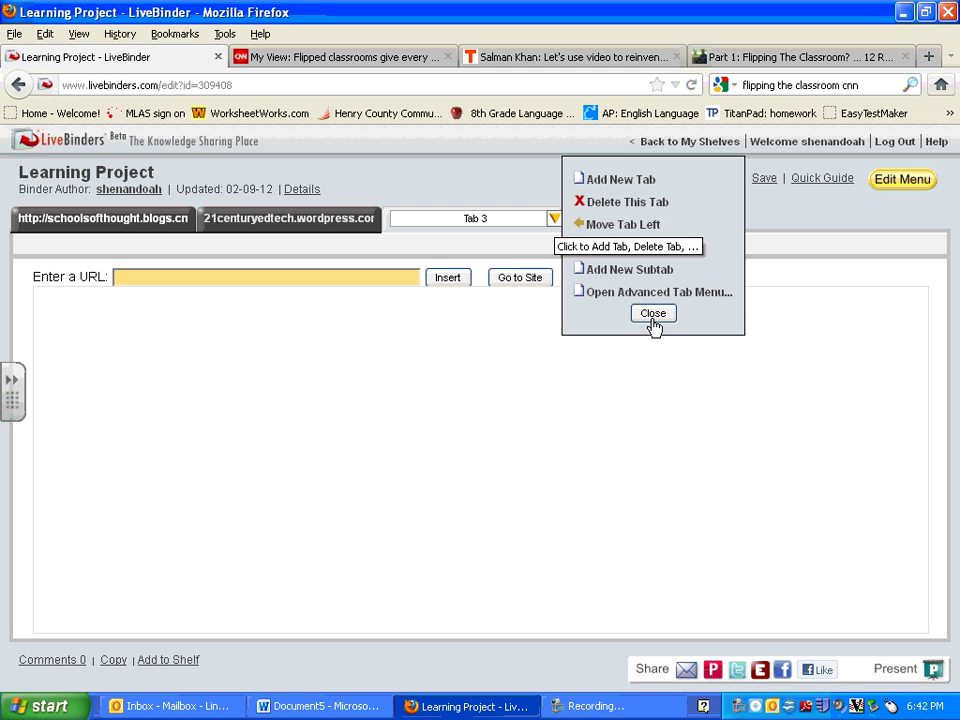
click(630, 180)
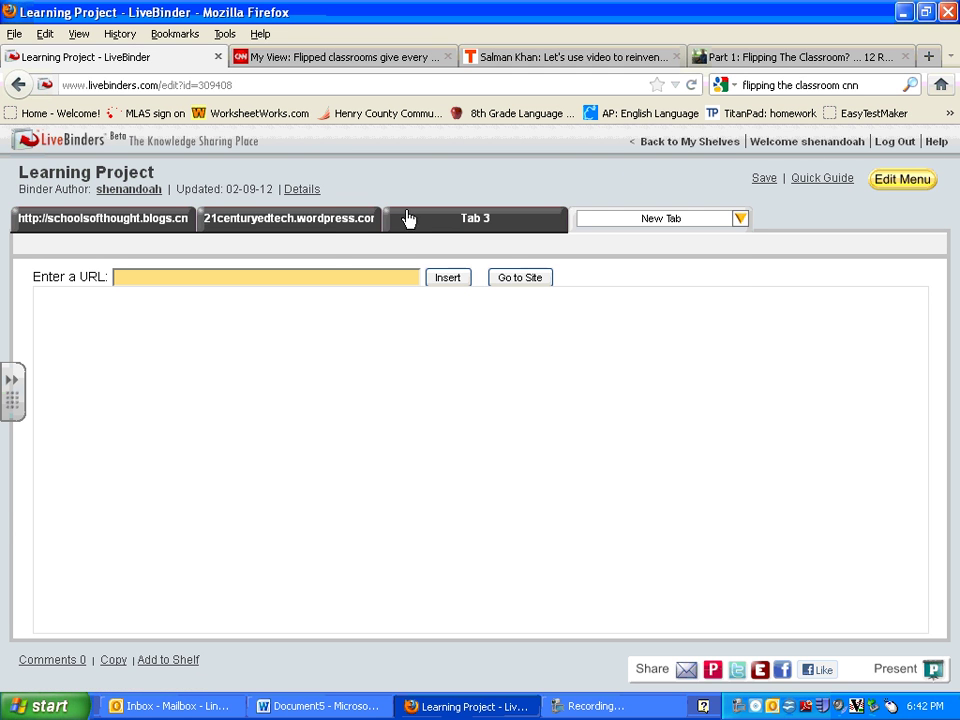
Delete the 21centuryedtech.wordpress.com tab and confirm with OK.
click(332, 222)
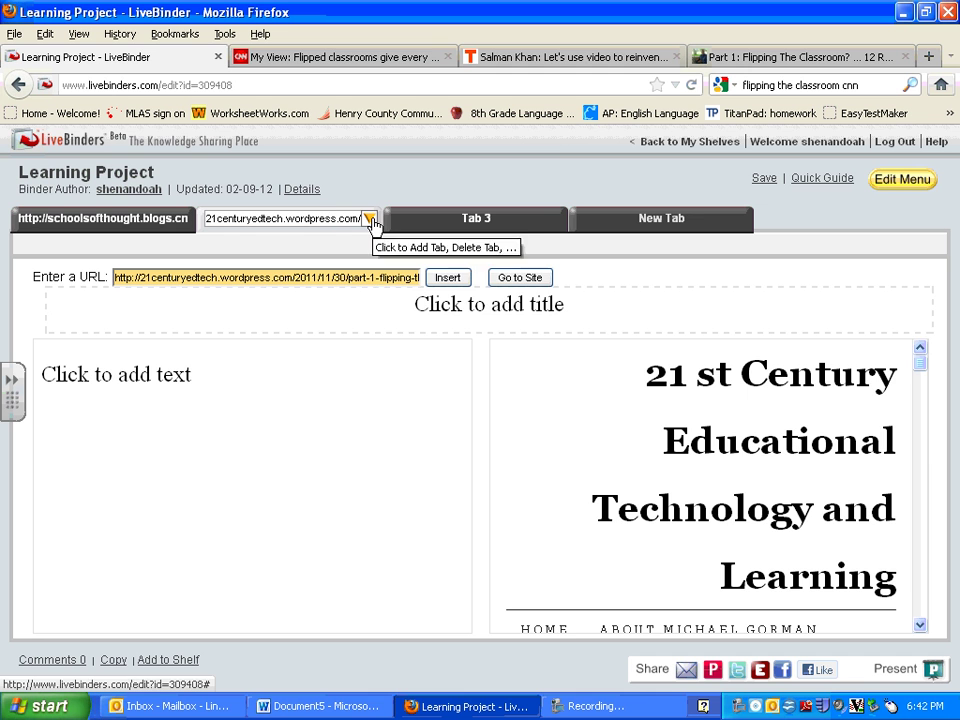
click(369, 219)
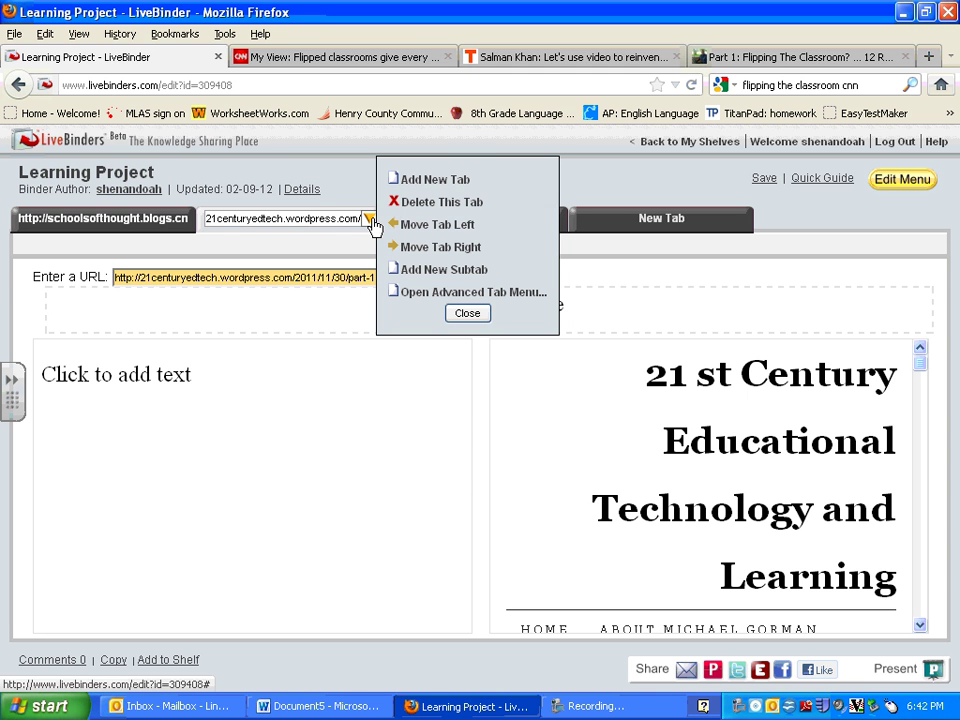
click(428, 208)
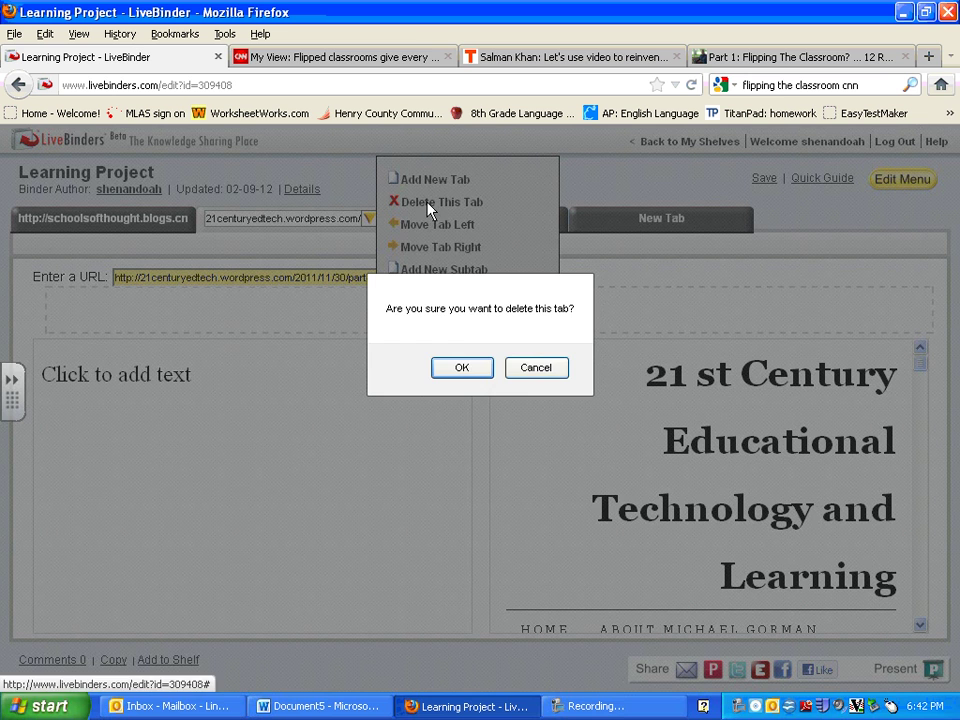
click(459, 369)
click(369, 220)
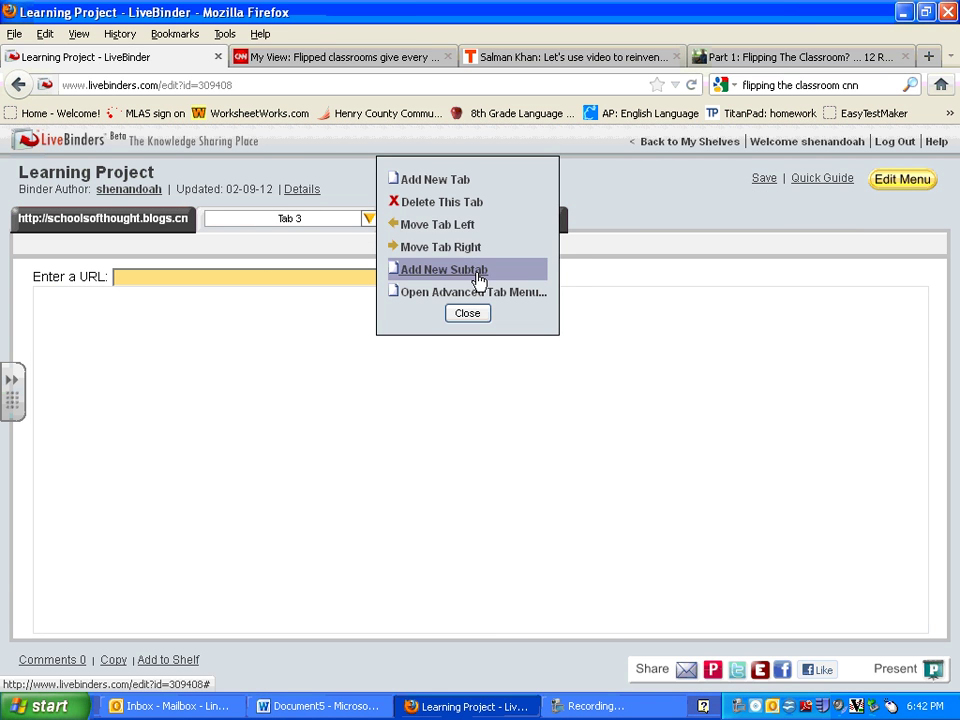
Rename Tab 3 to 'How To Flip a Classroom'.
click(285, 218)
drag(318, 217, 261, 217)
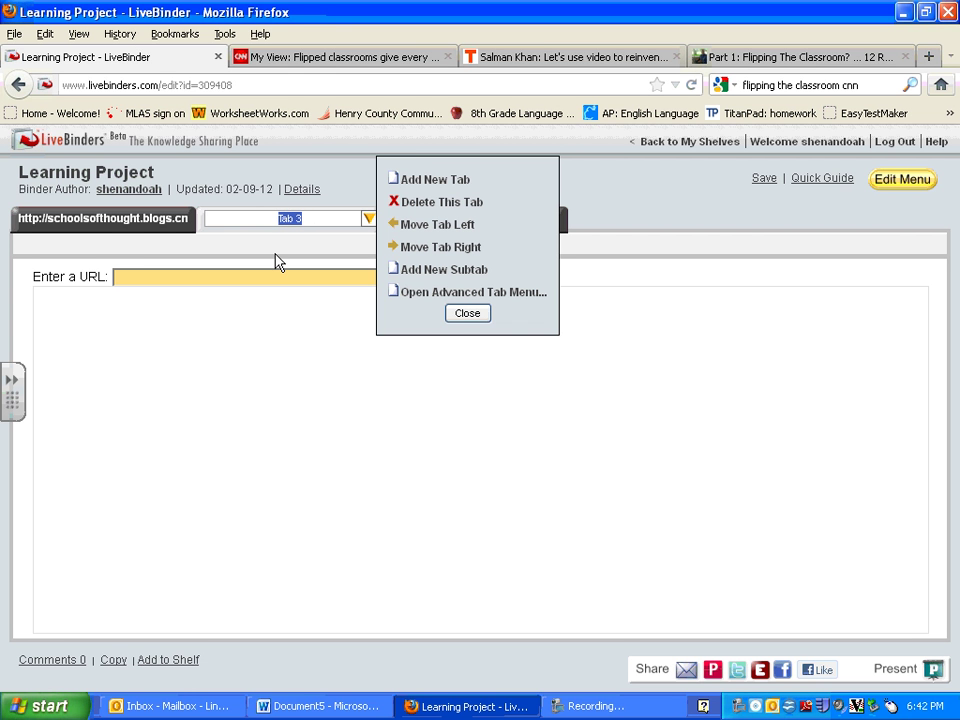
text(How To Flip a Classroom)
Add a New subtab under the How To Flip a Classroom tab.
click(414, 279)
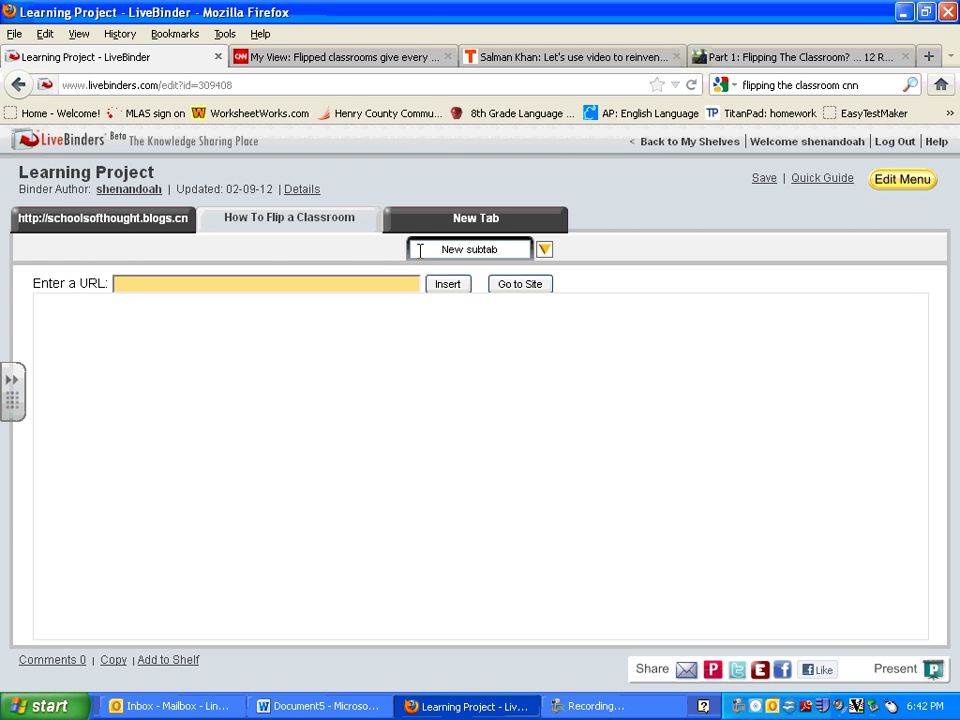
click(133, 220)
click(258, 218)
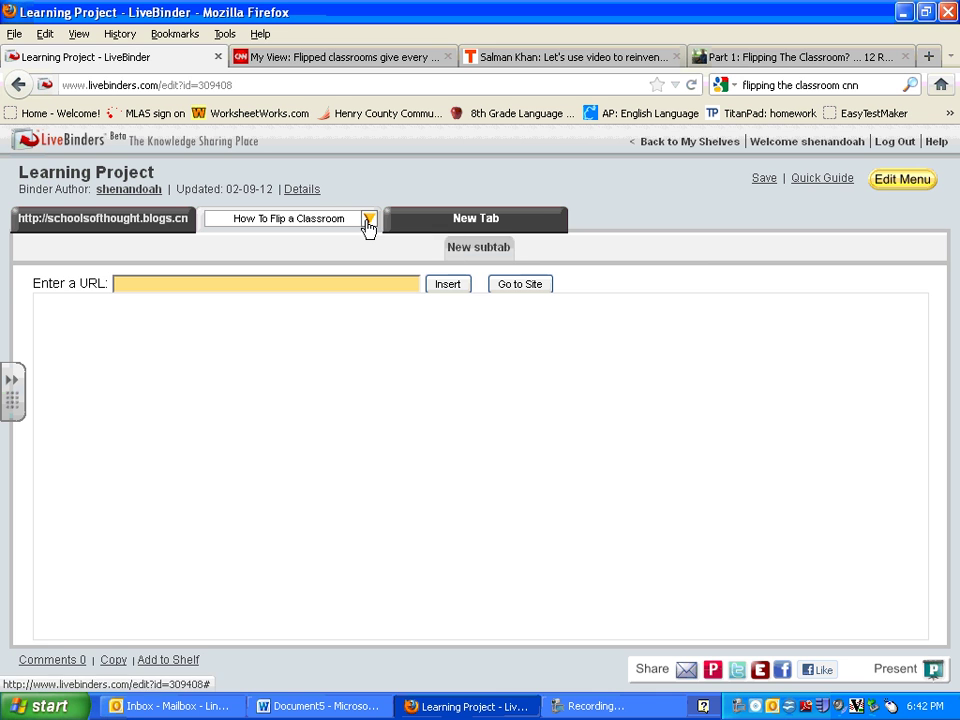
Return to the first tab with the CNN Schools of Thought article and bulleted notes.
click(142, 231)
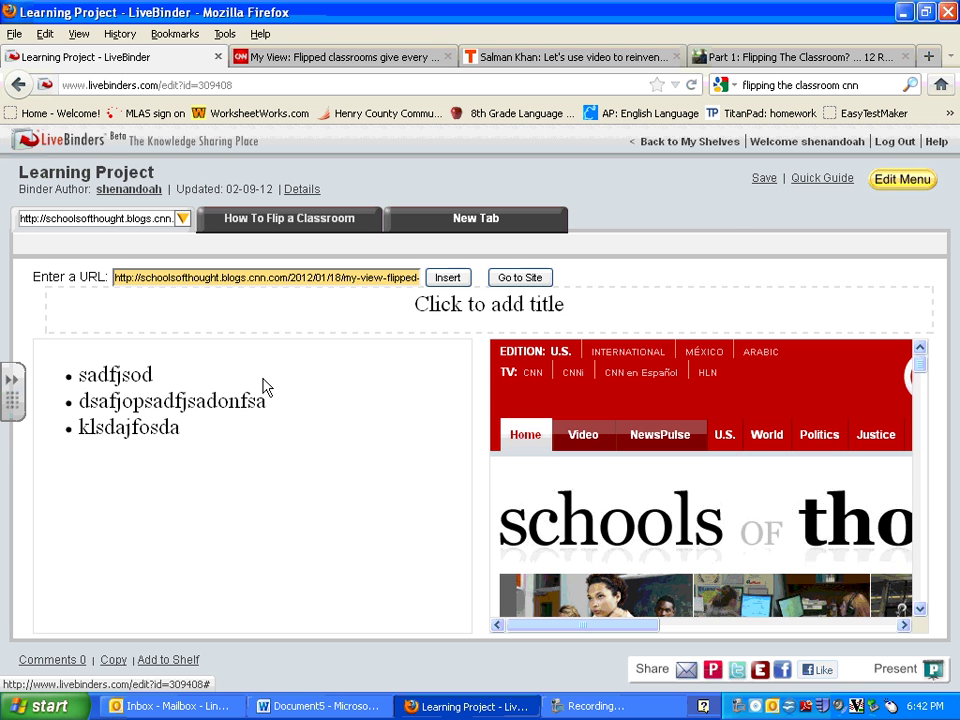